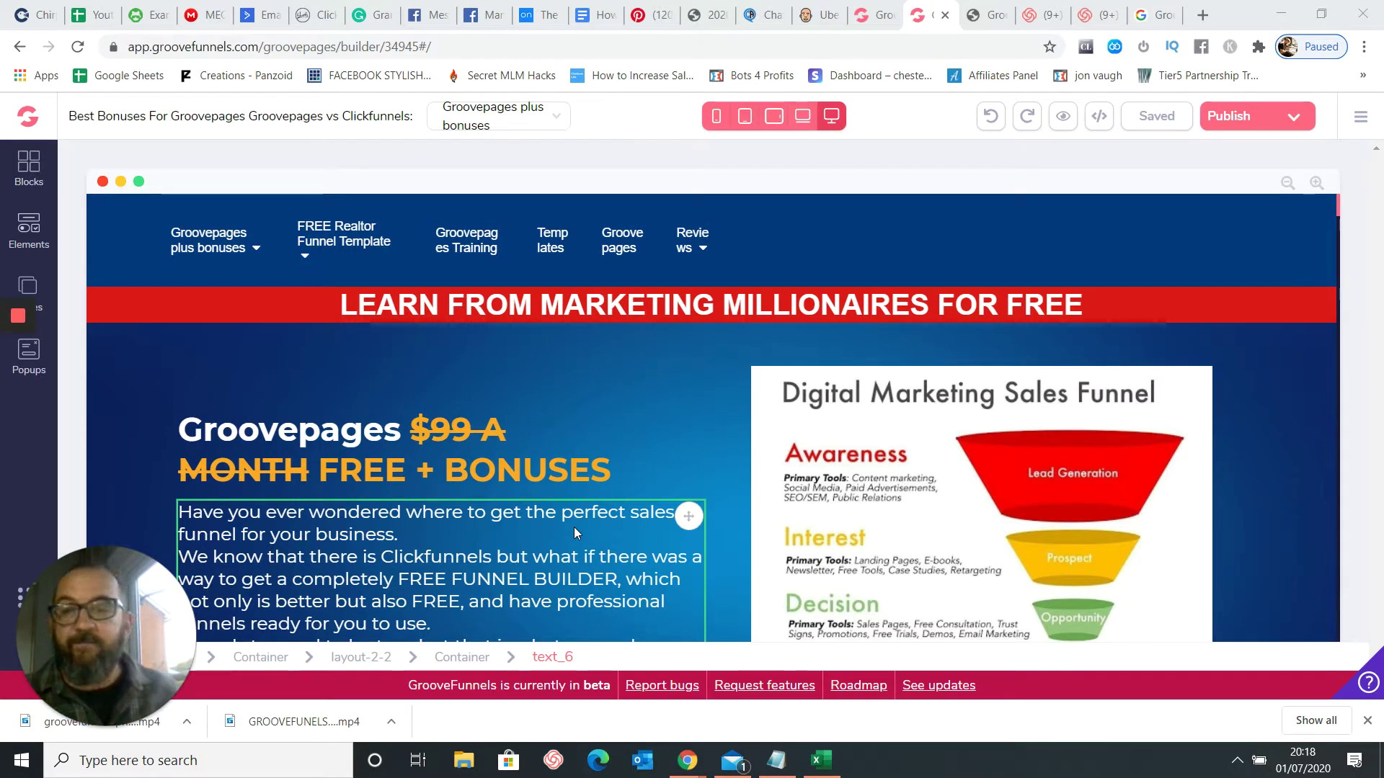
# Select the red banner text block and scroll through the page
pyautogui.click(496, 310)
pyautogui.scroll(-15, 526, 306)
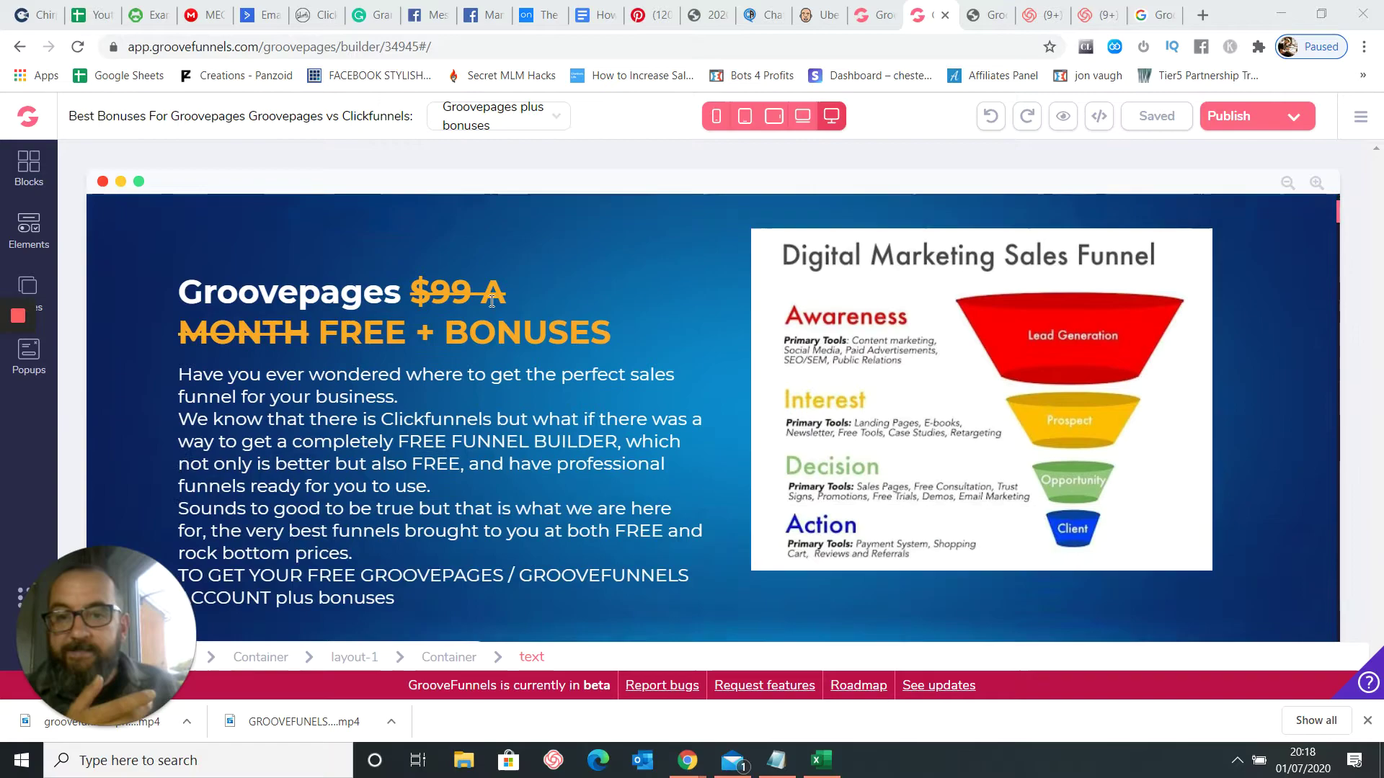
pyautogui.scroll(-15, 555, 303)
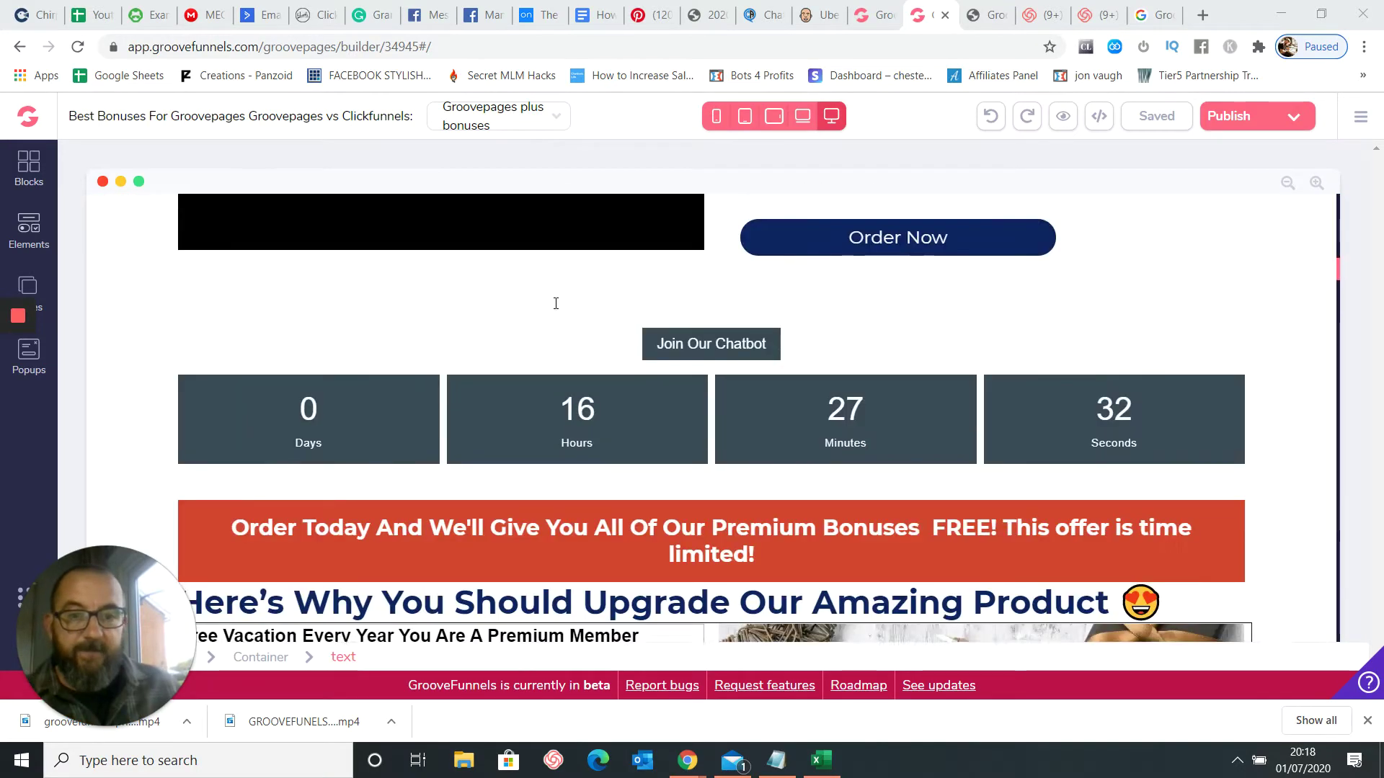
pyautogui.scroll(-10, 555, 329)
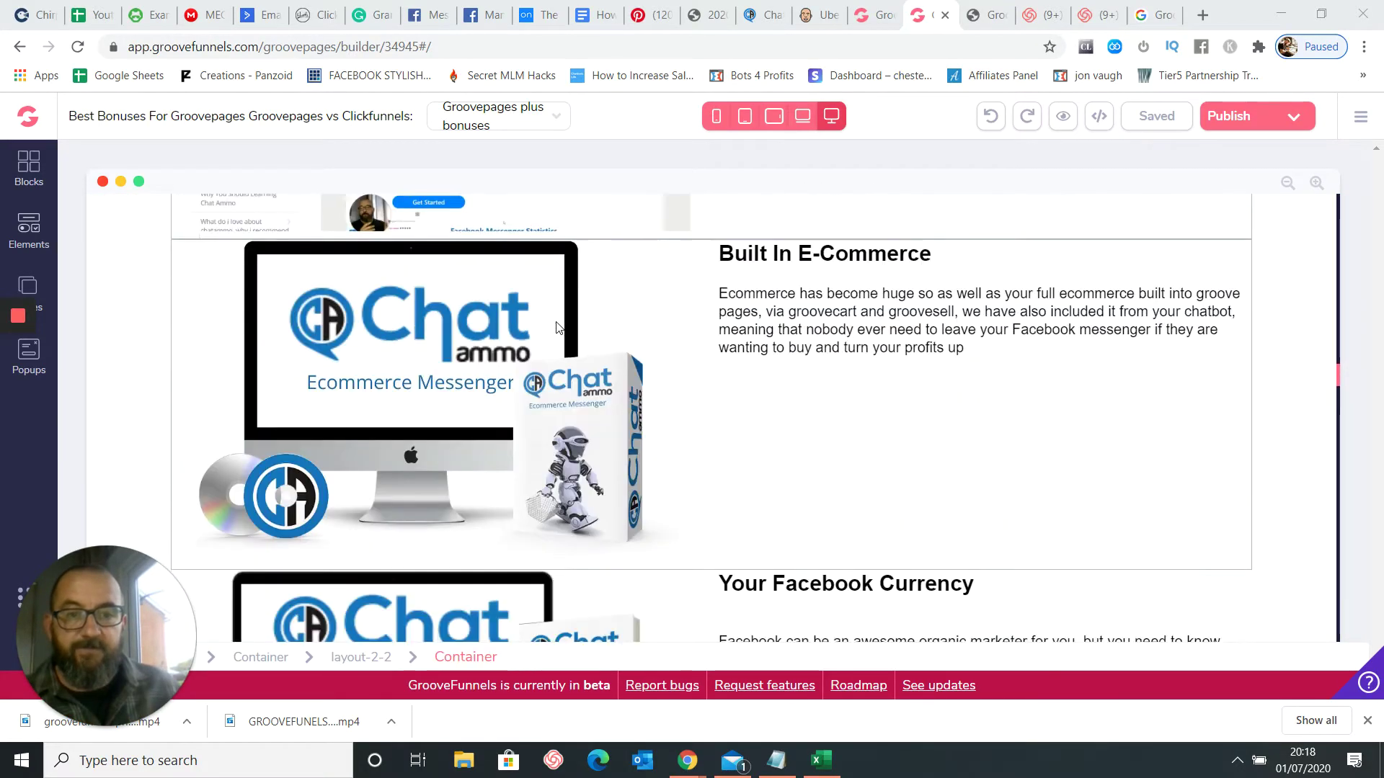
pyautogui.scroll(8, 557, 339)
pyautogui.scroll(20, 557, 339)
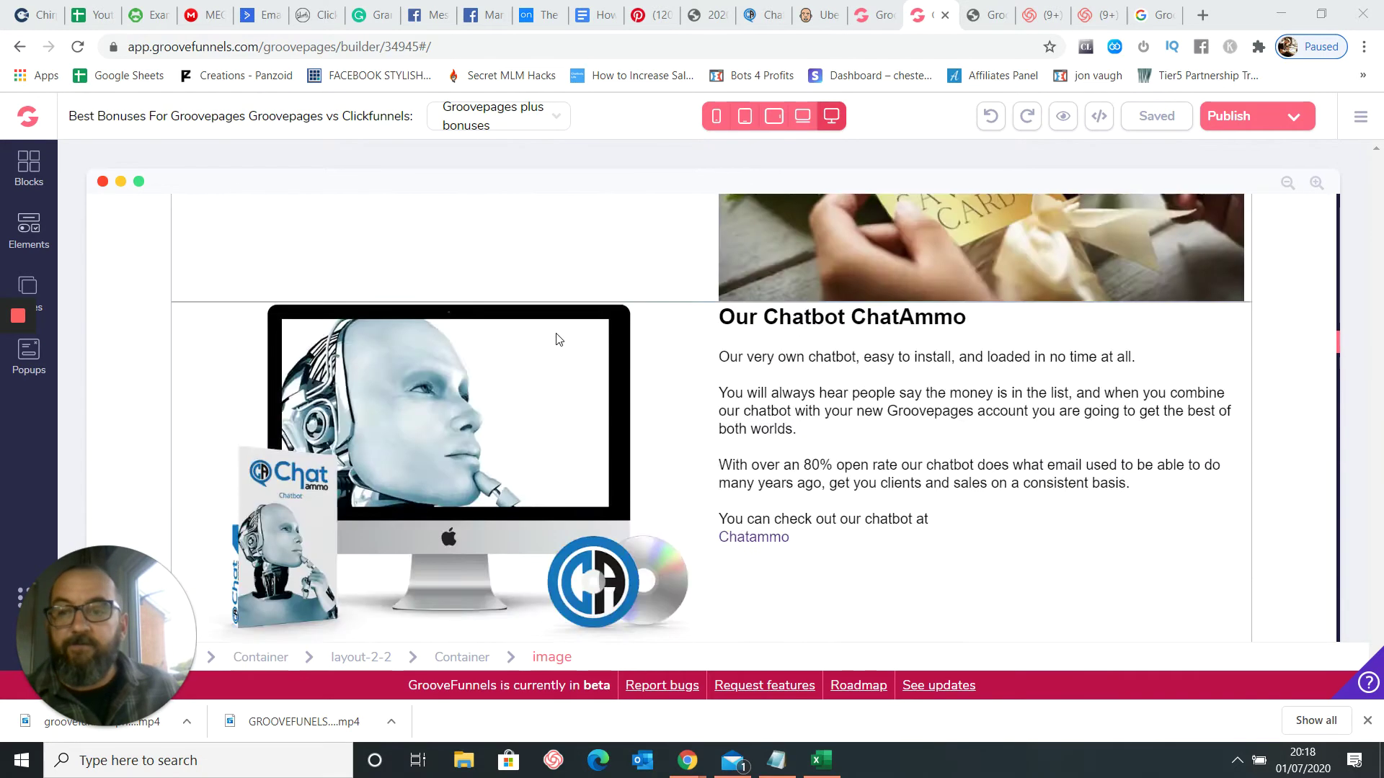
pyautogui.scroll(5, 559, 339)
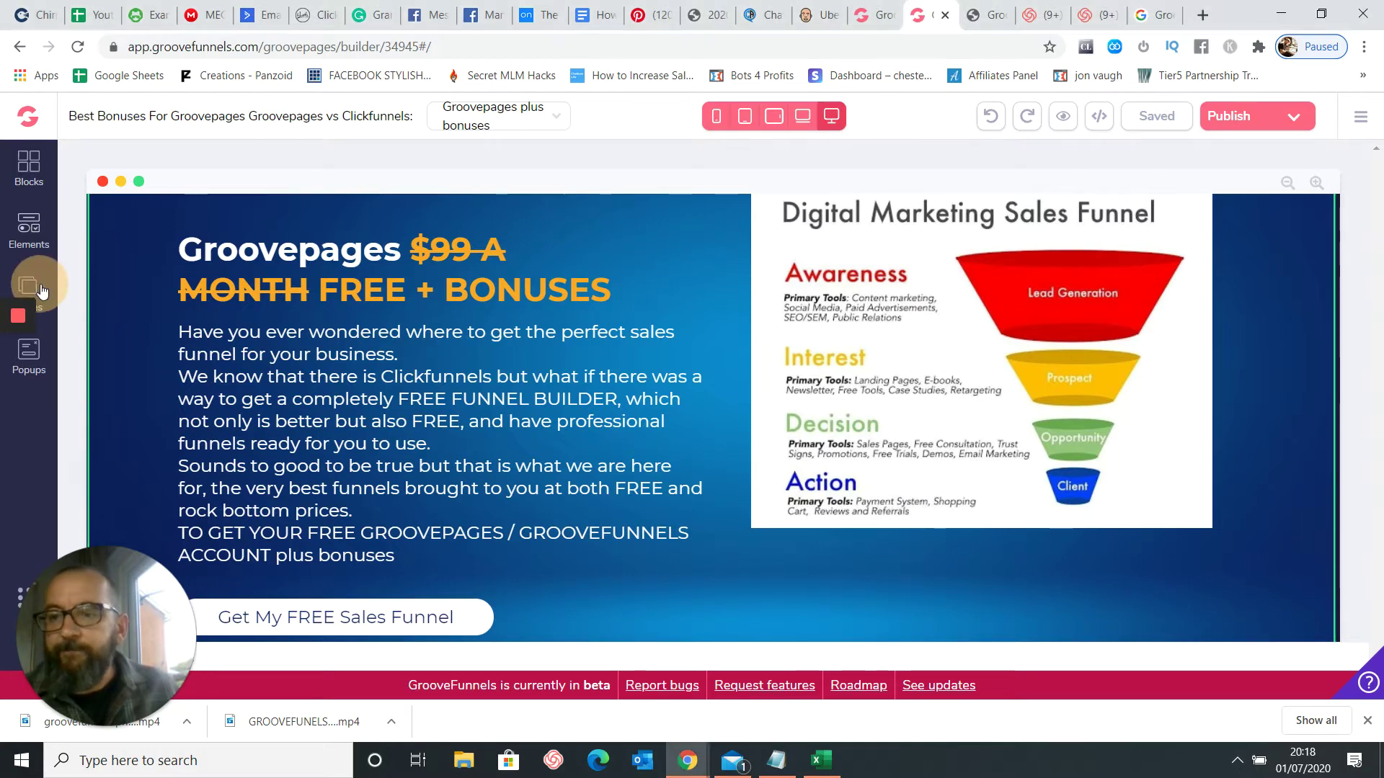
# Open the Groovepages plus bonuses page settings at Code includes, then switch to the ChatAmmo window
pyautogui.click(41, 291)
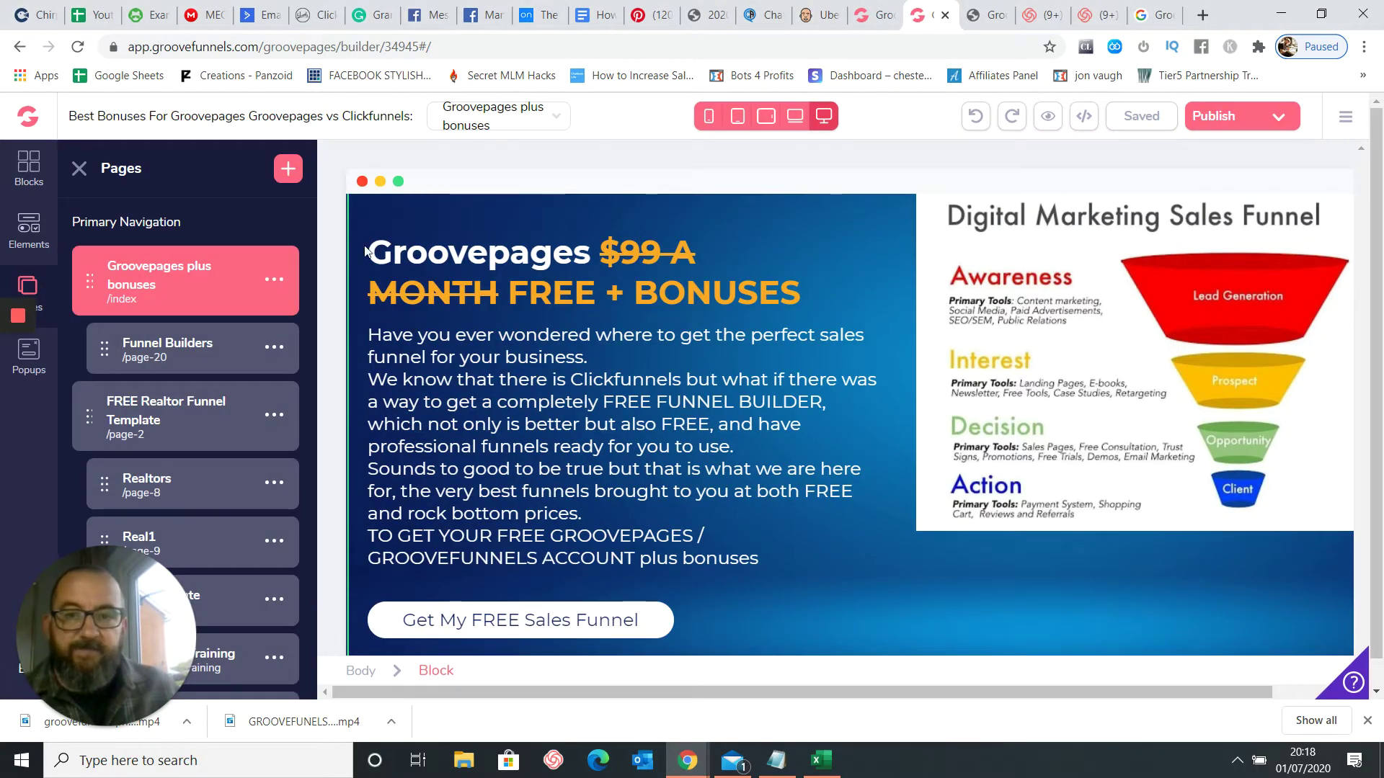
pyautogui.click(273, 280)
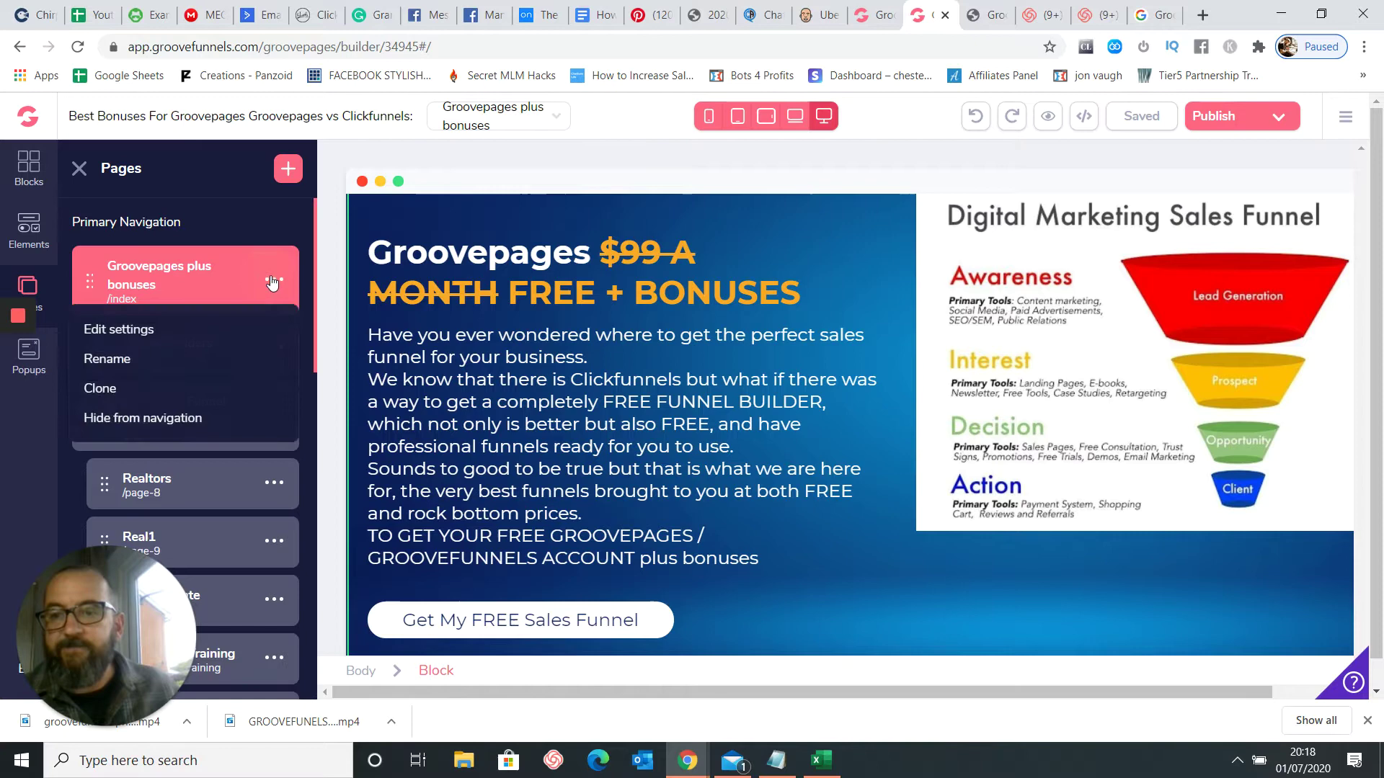
pyautogui.click(140, 331)
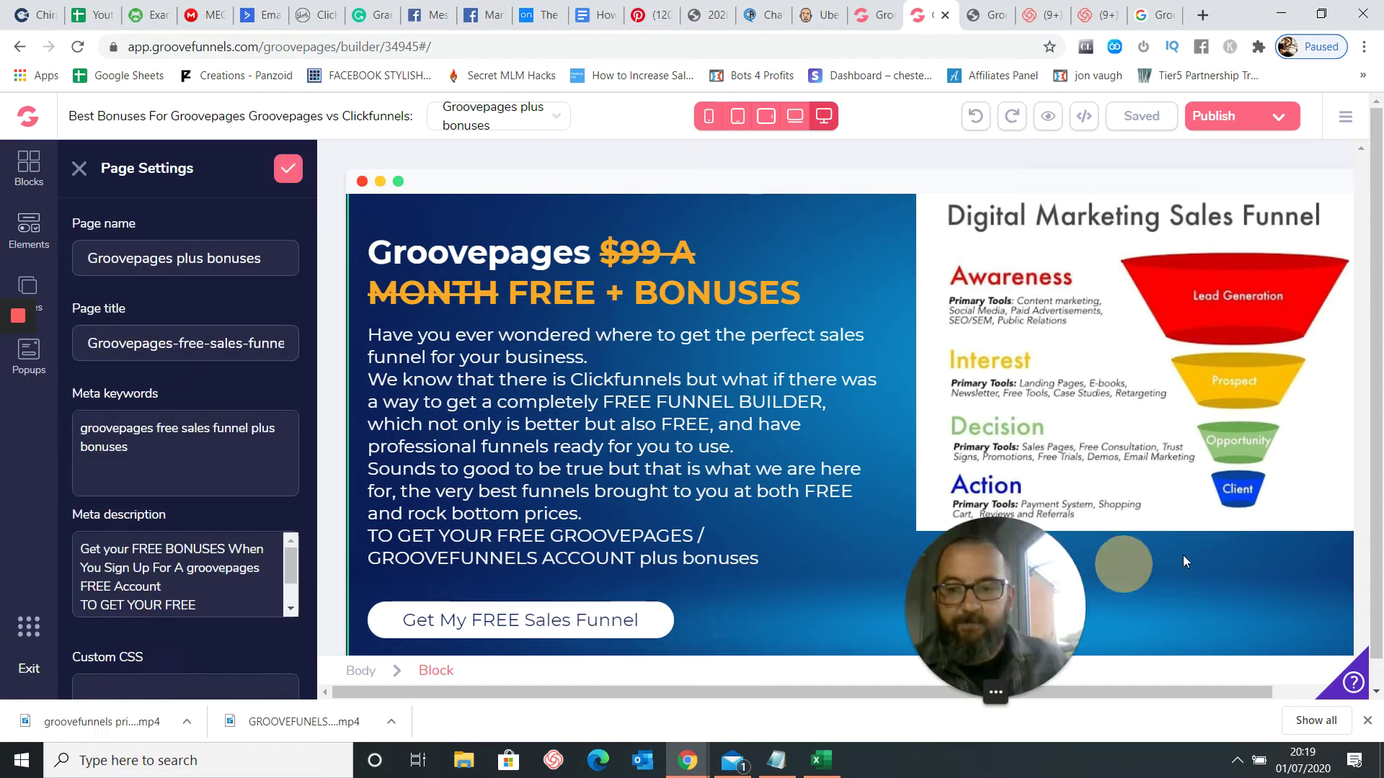
pyautogui.scroll(-2, 207, 484)
pyautogui.scroll(-4, 206, 482)
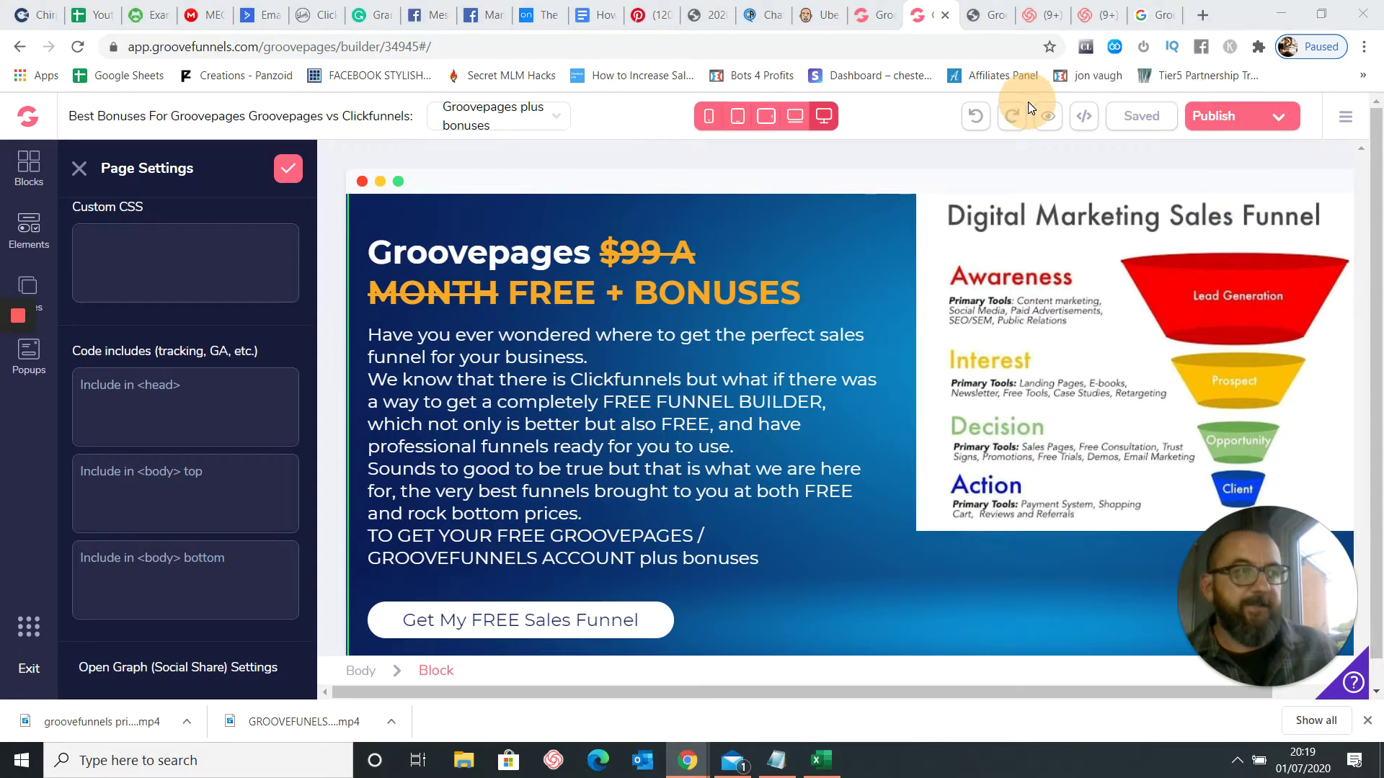
pyautogui.hotkey('alt', 'Tab')
# Maximize the ChatAmmo window and start a new customer chat plugin
pyautogui.moveTo(1027, 70); pyautogui.dragTo(420, 72)
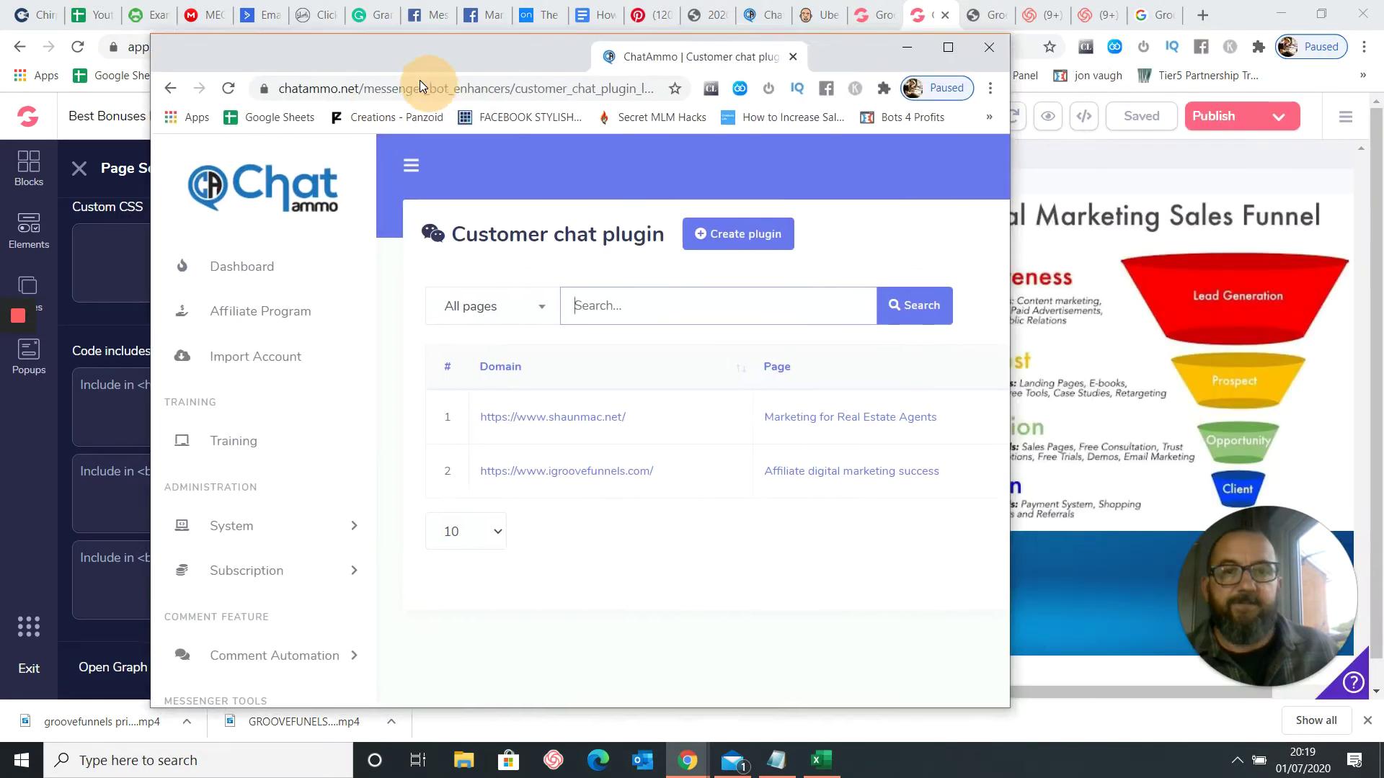
pyautogui.doubleClick(417, 68)
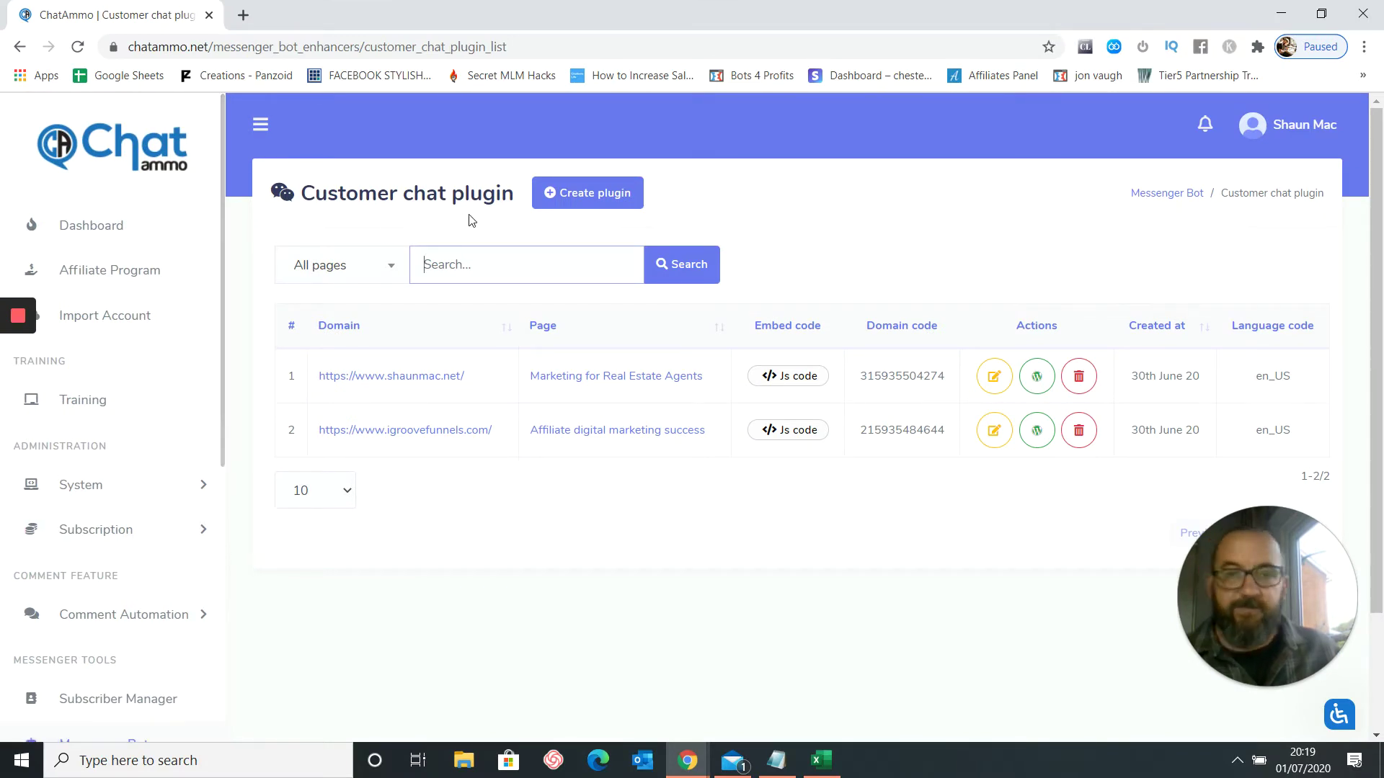
pyautogui.click(570, 195)
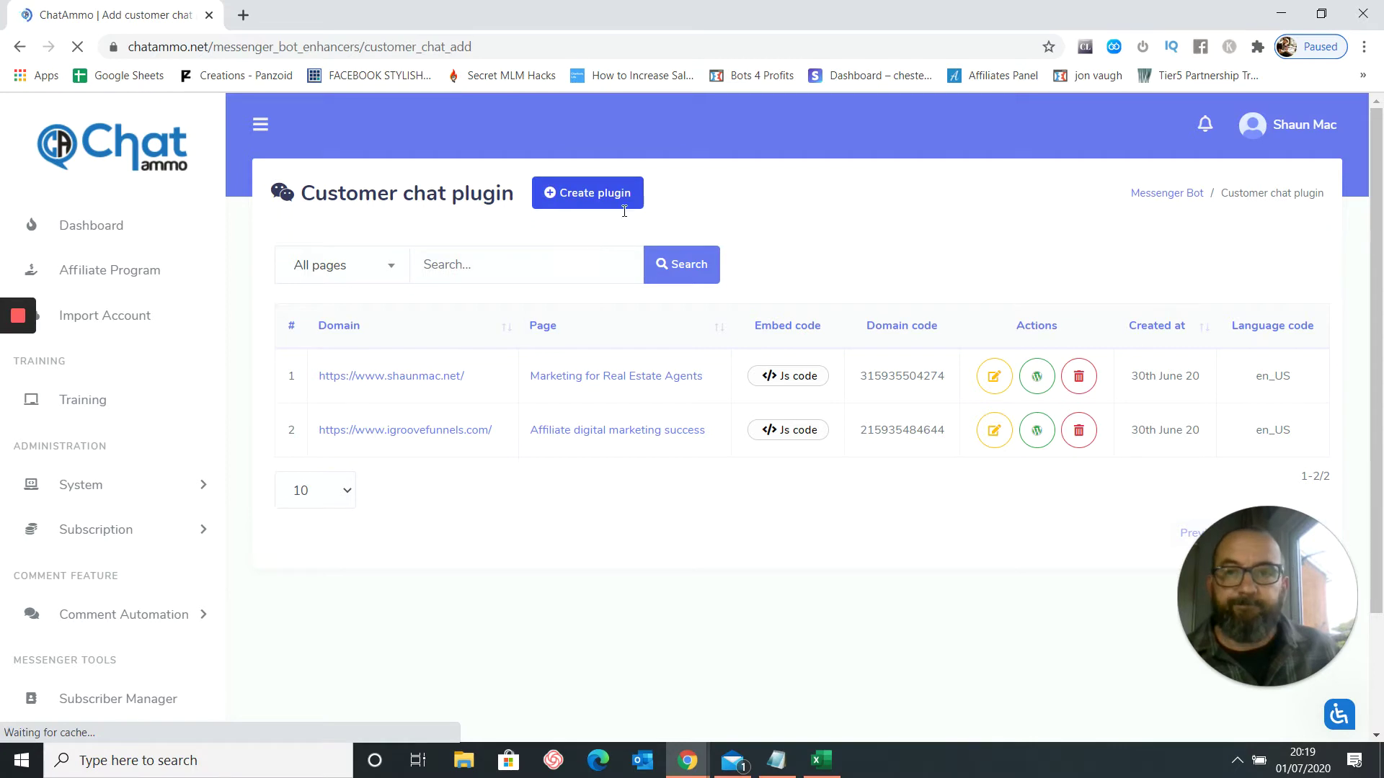
# Select the No Cost Funnel Builder page and enter the domain funneltemplates.net
pyautogui.scroll(-1, 374, 293)
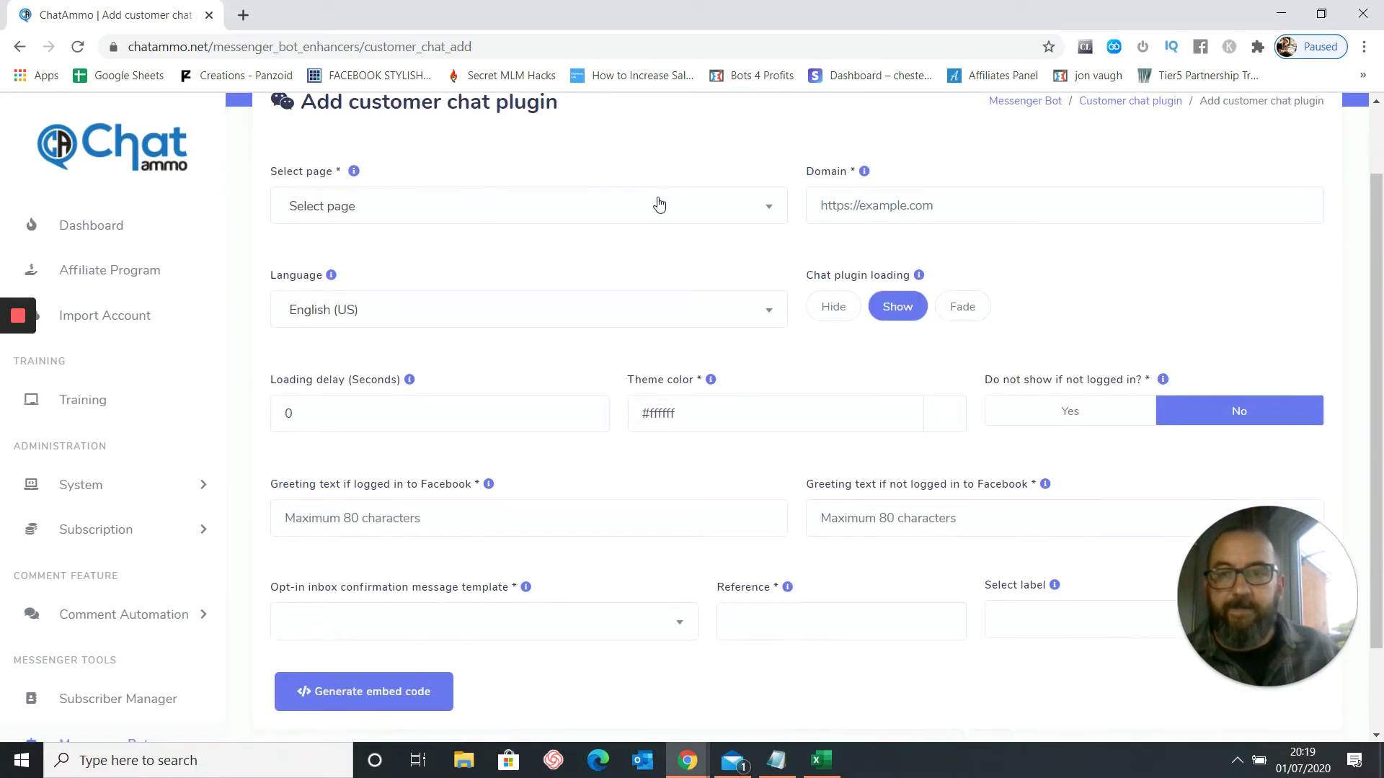
pyautogui.click(767, 208)
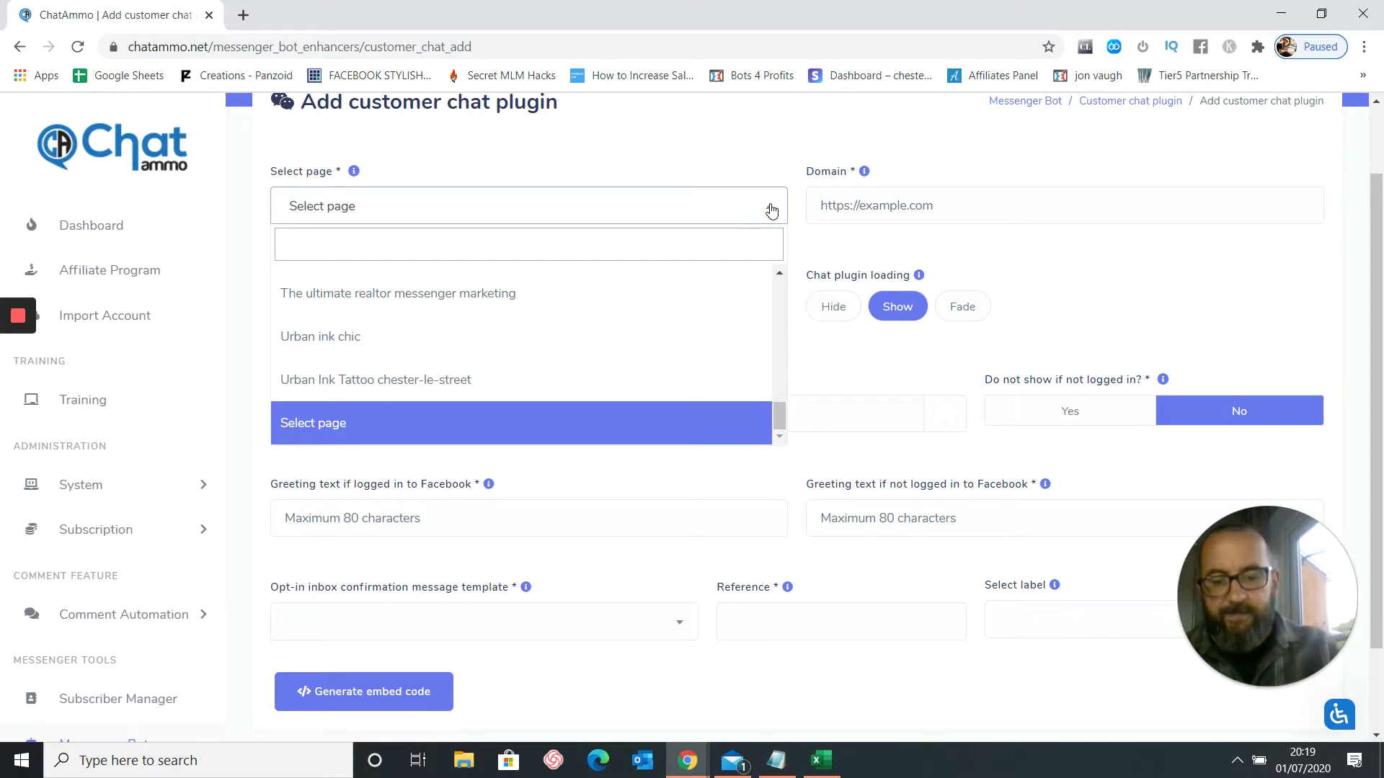
pyautogui.write('fun')
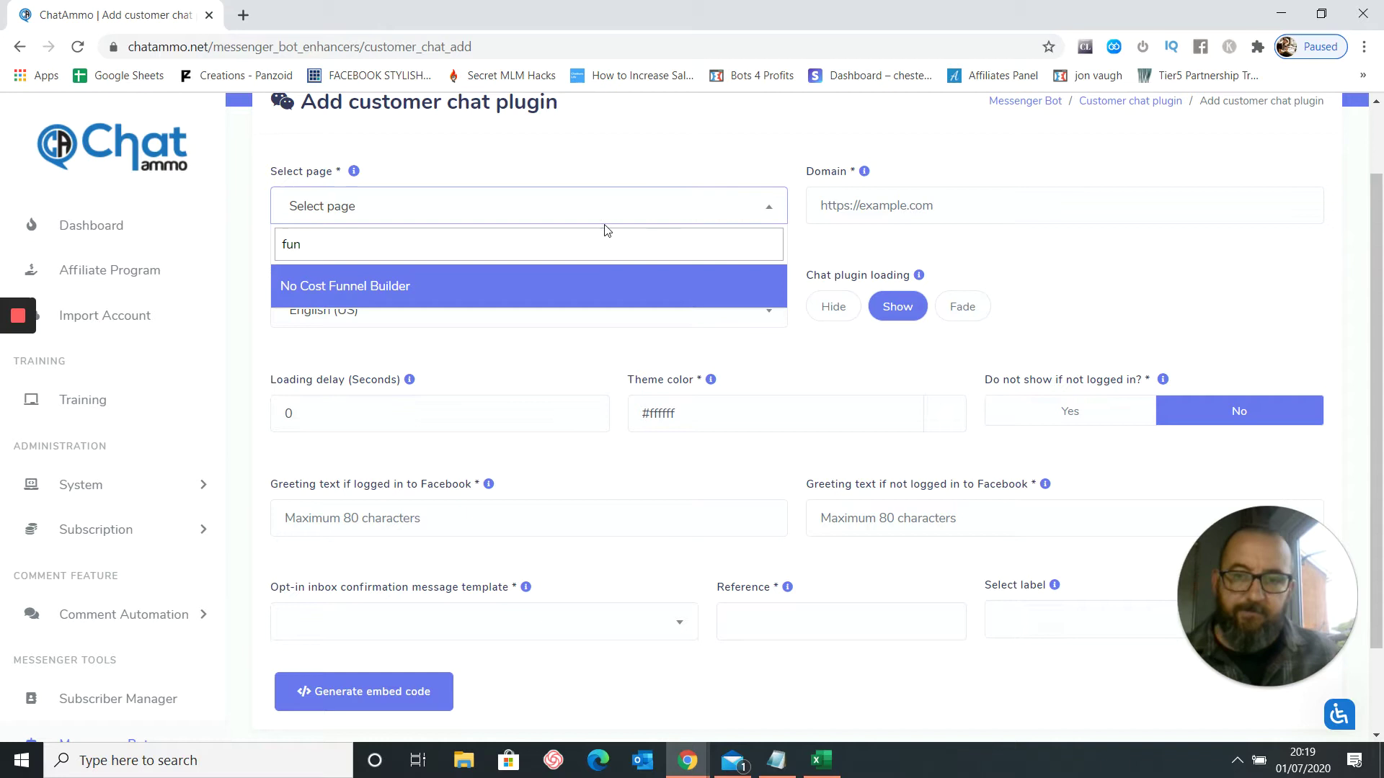
pyautogui.click(405, 285)
pyautogui.click(879, 202)
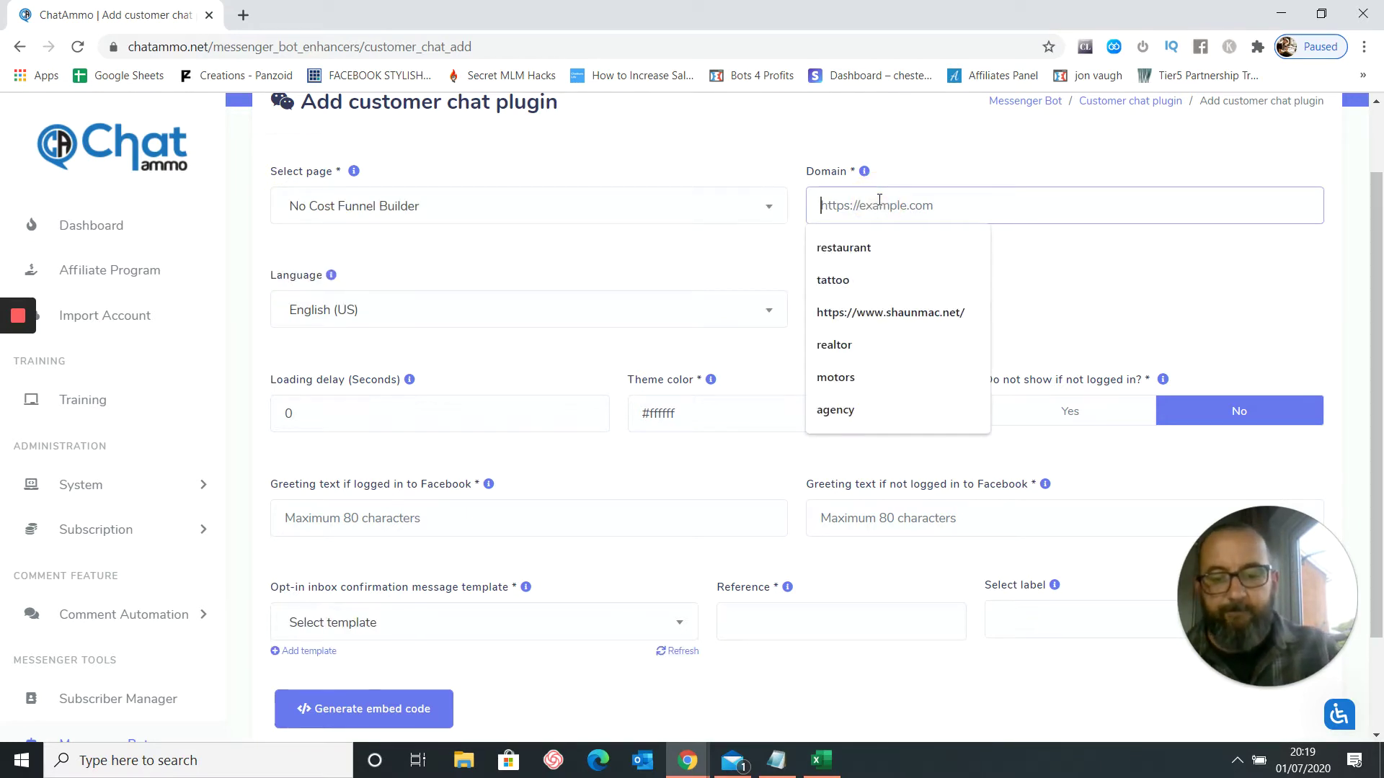
pyautogui.write('f')
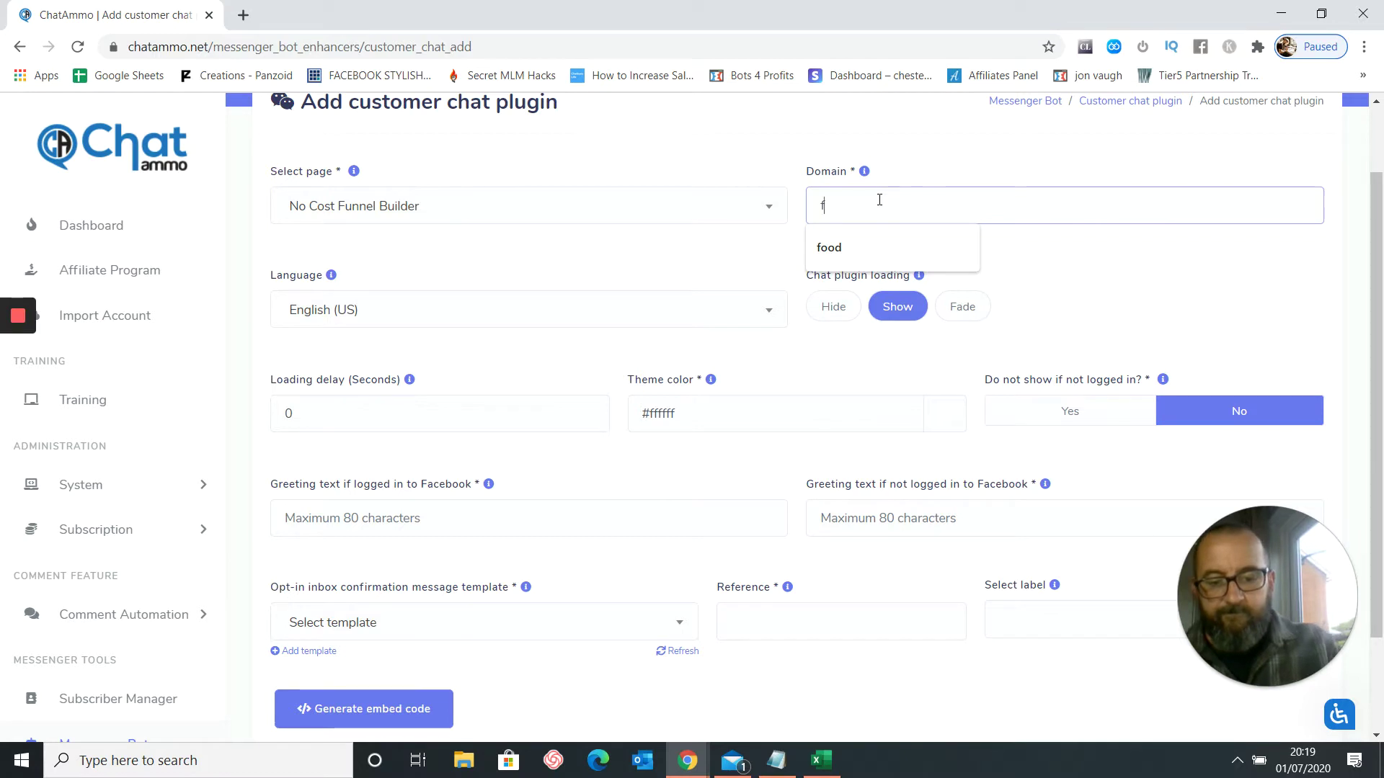
pyautogui.write('unnel')
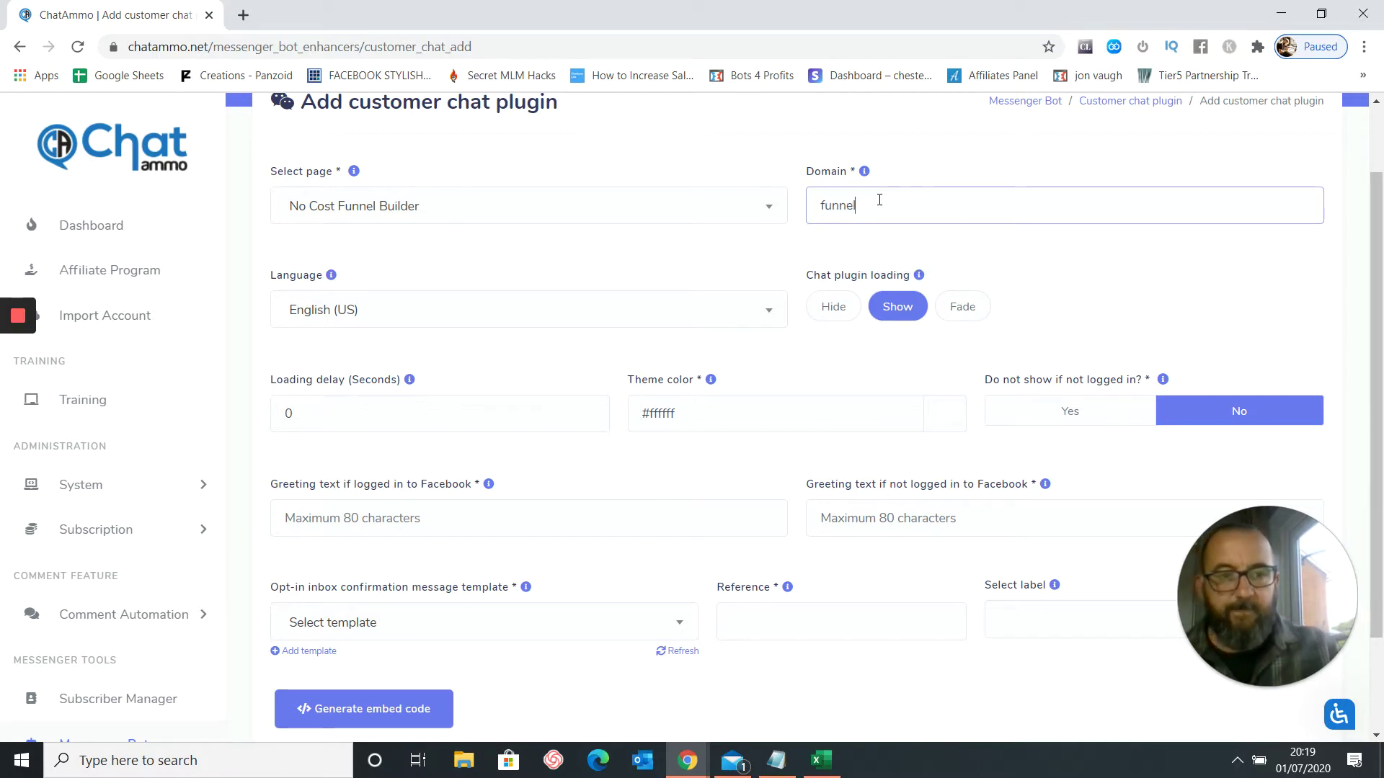
pyautogui.write('template')
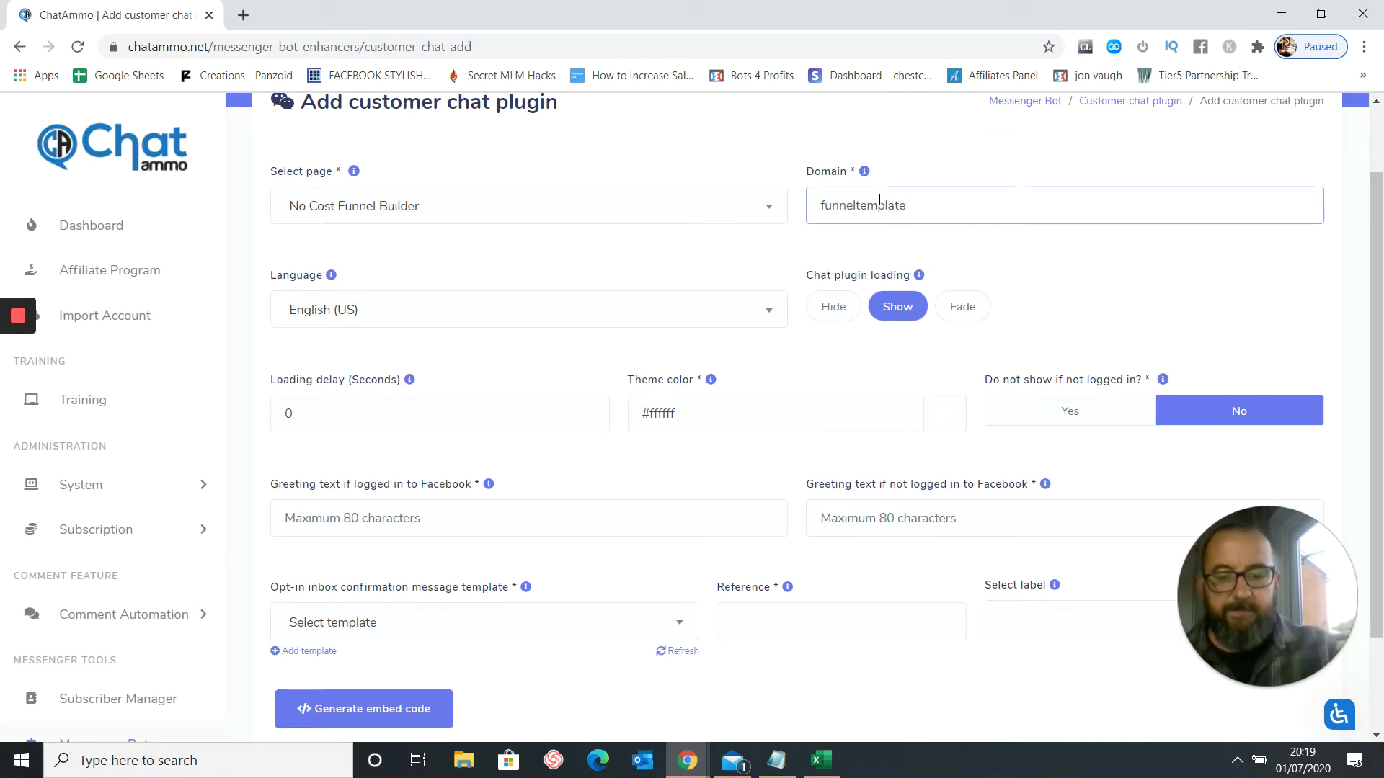
pyautogui.write('s.net')
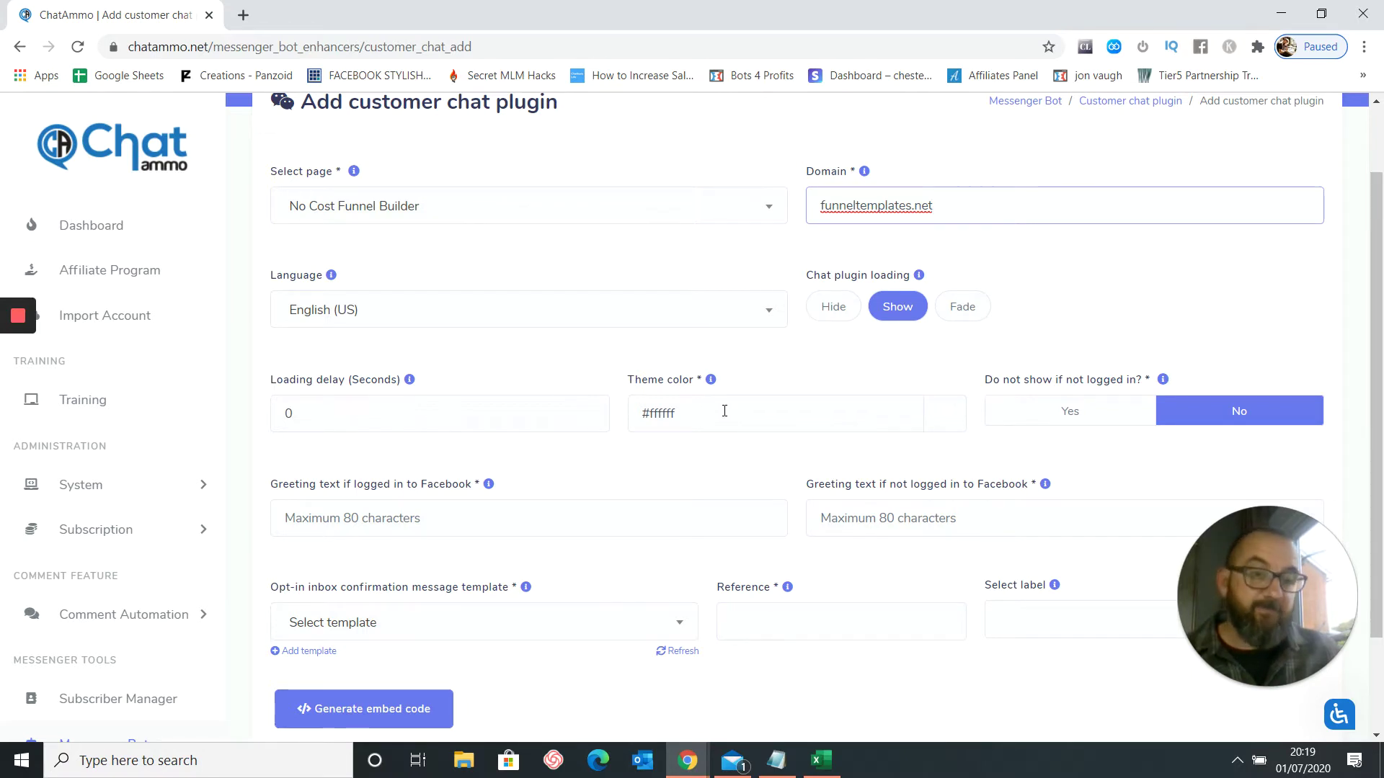
# Set the logged-in visitor greeting to 'Do you have any Questions'
pyautogui.scroll(-2, 639, 542)
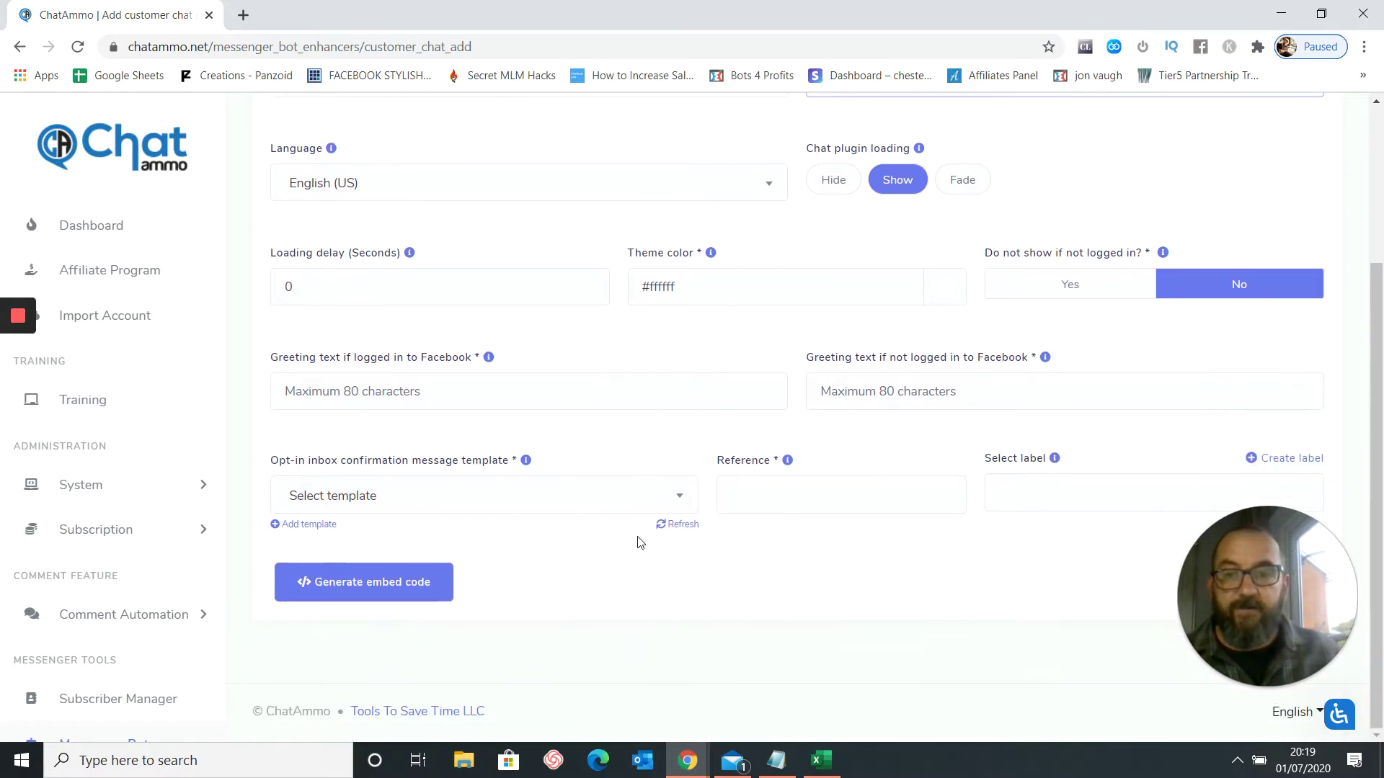
pyautogui.click(481, 391)
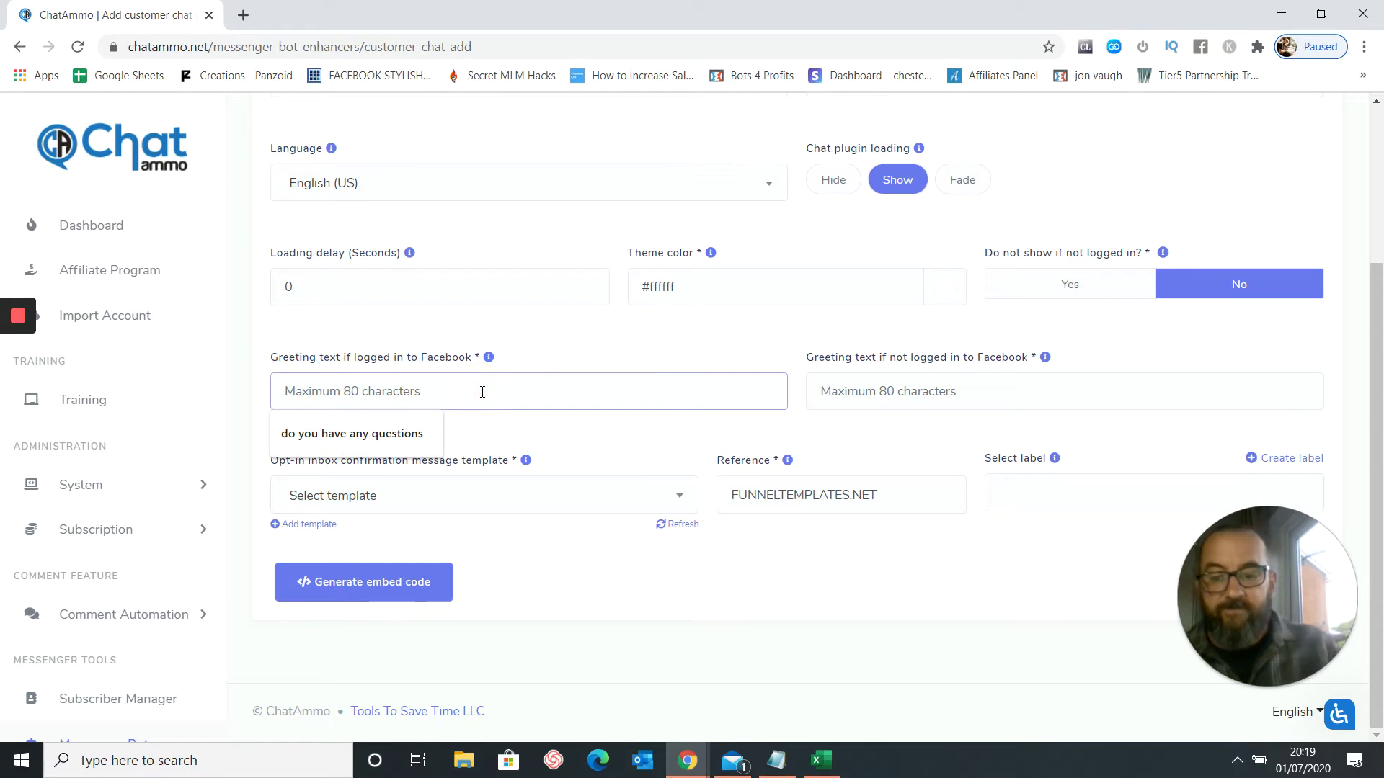
pyautogui.write('Do')
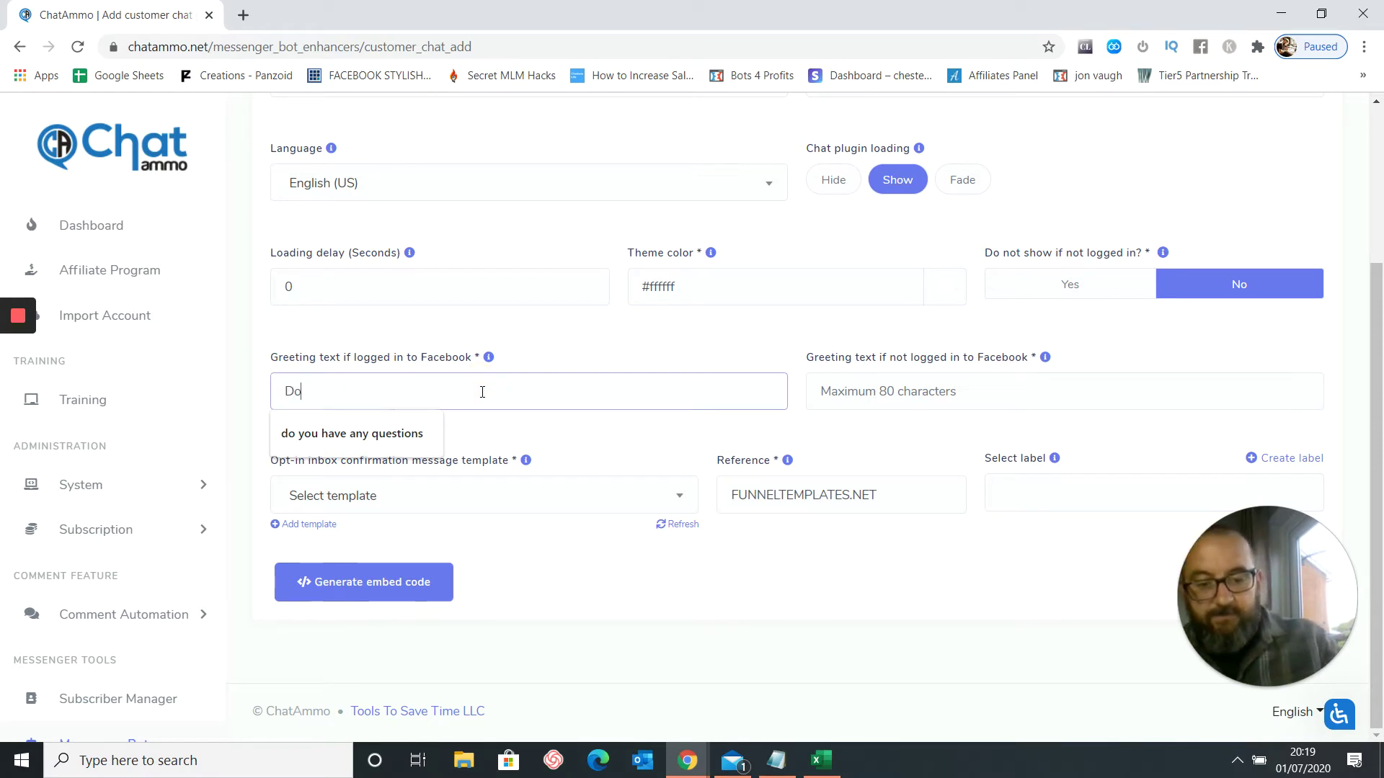
pyautogui.write(' you have')
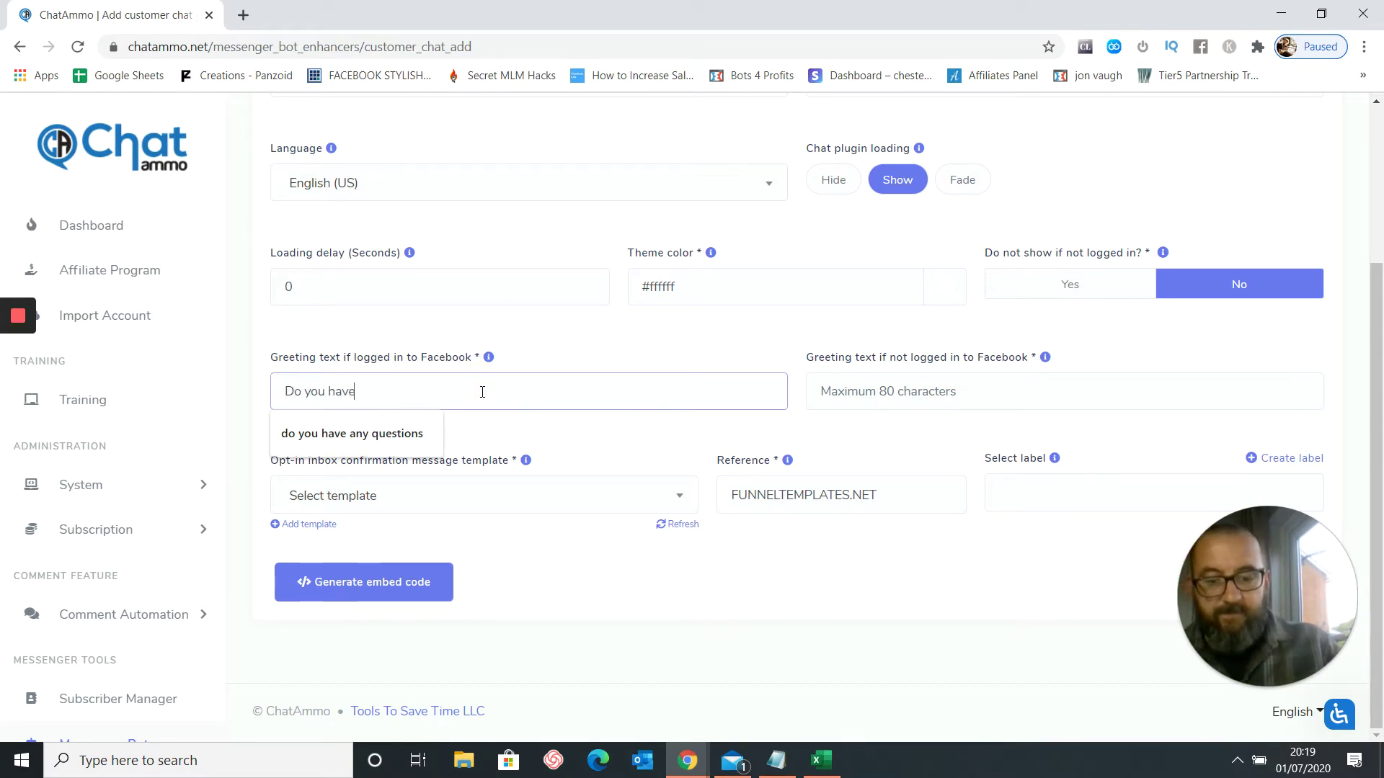
pyautogui.write(' and')
pyautogui.press('BackSpace')
pyautogui.press('BackSpace')
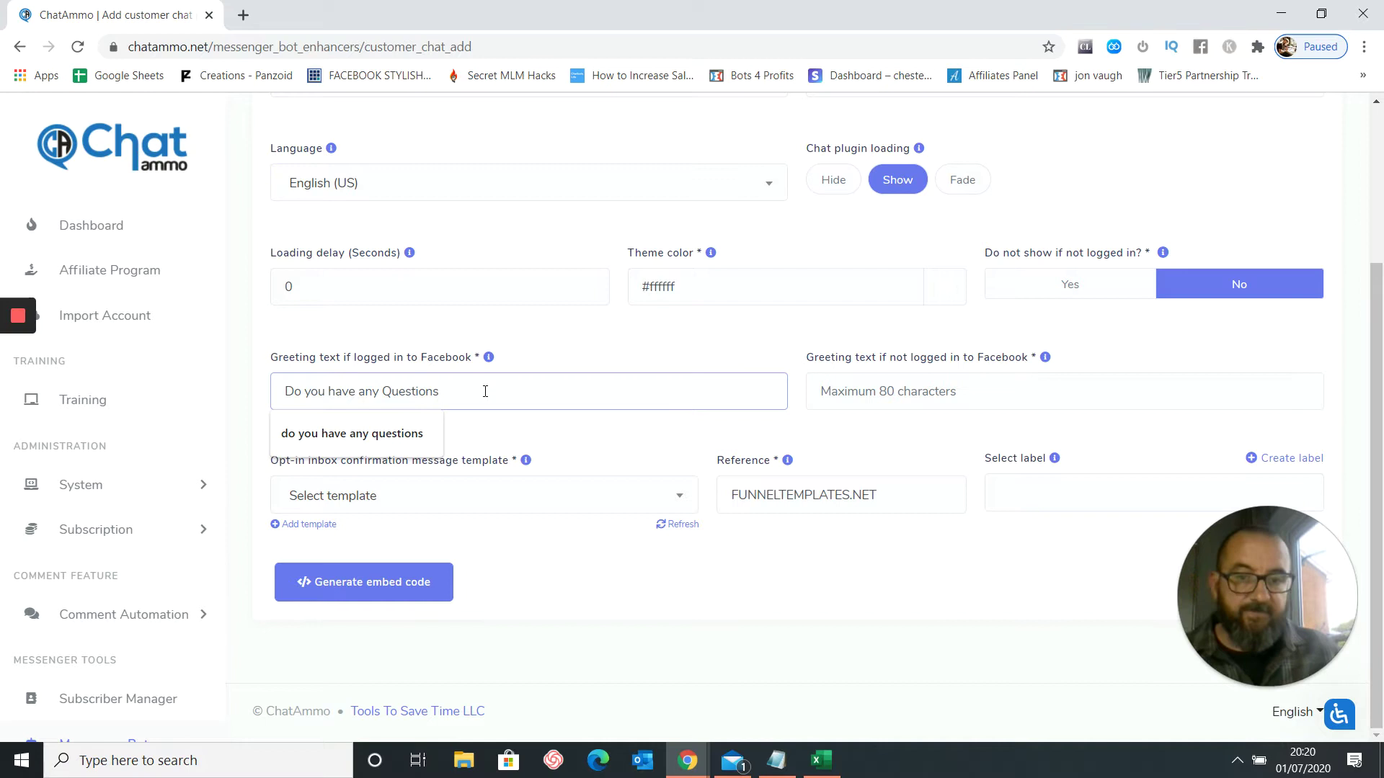
# Enter 'Please feel free to ask any questions below' as the logged-out visitor greeting
pyautogui.click(566, 431)
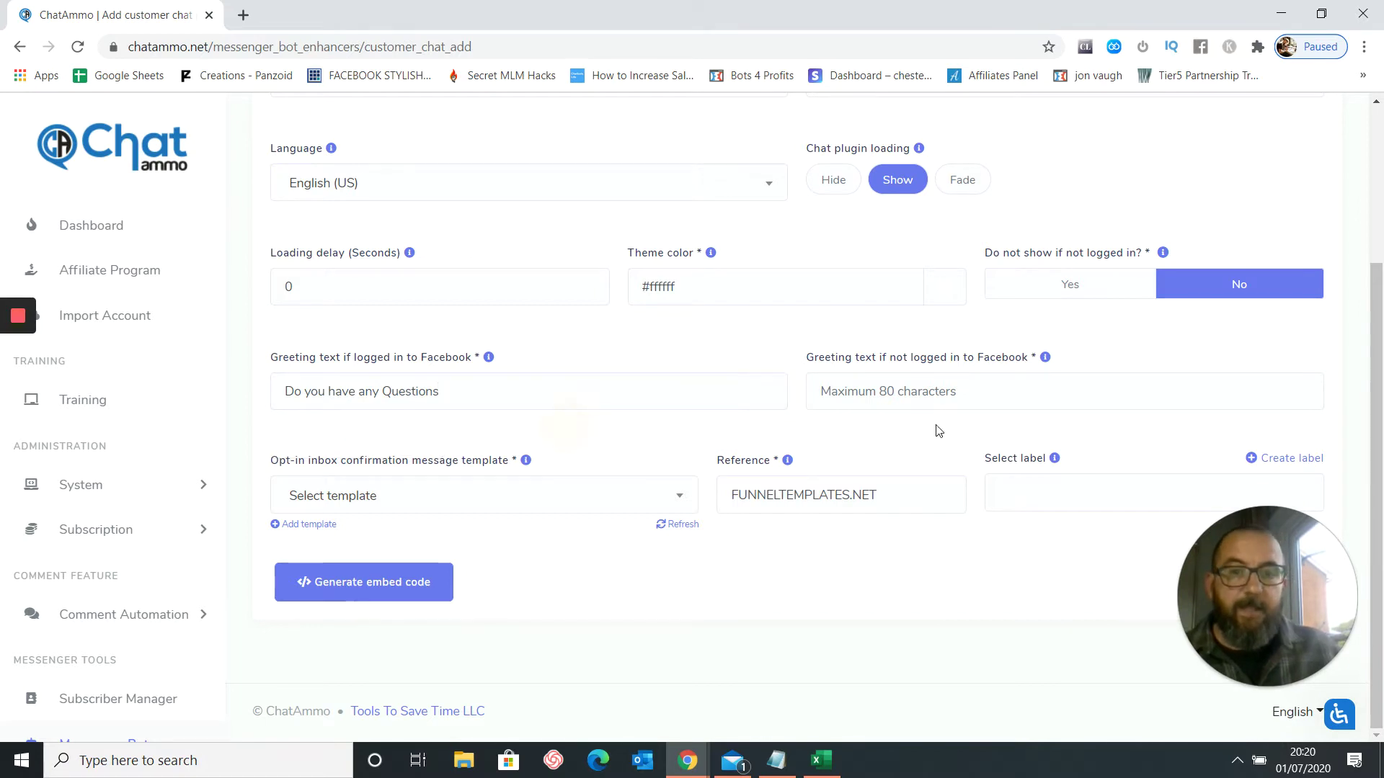
pyautogui.click(982, 384)
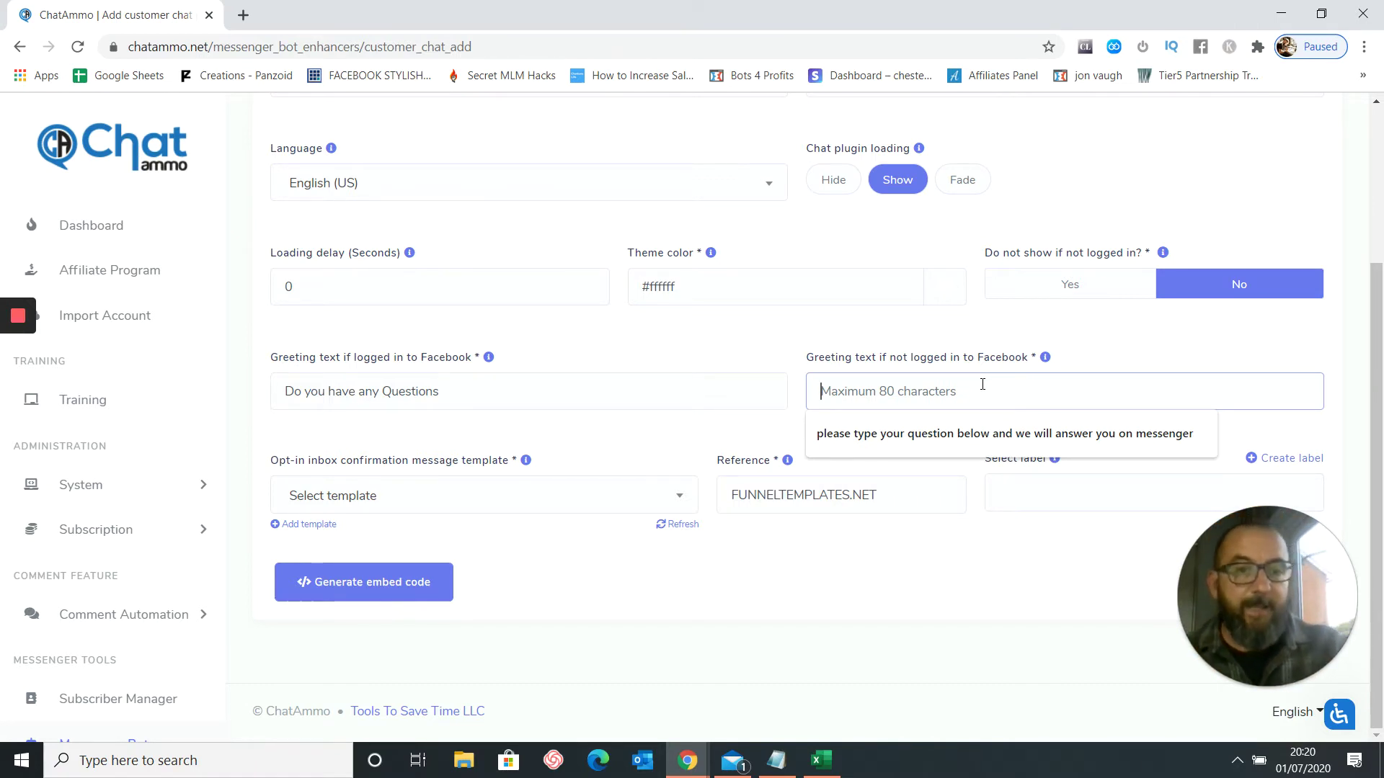
pyautogui.write('Pl')
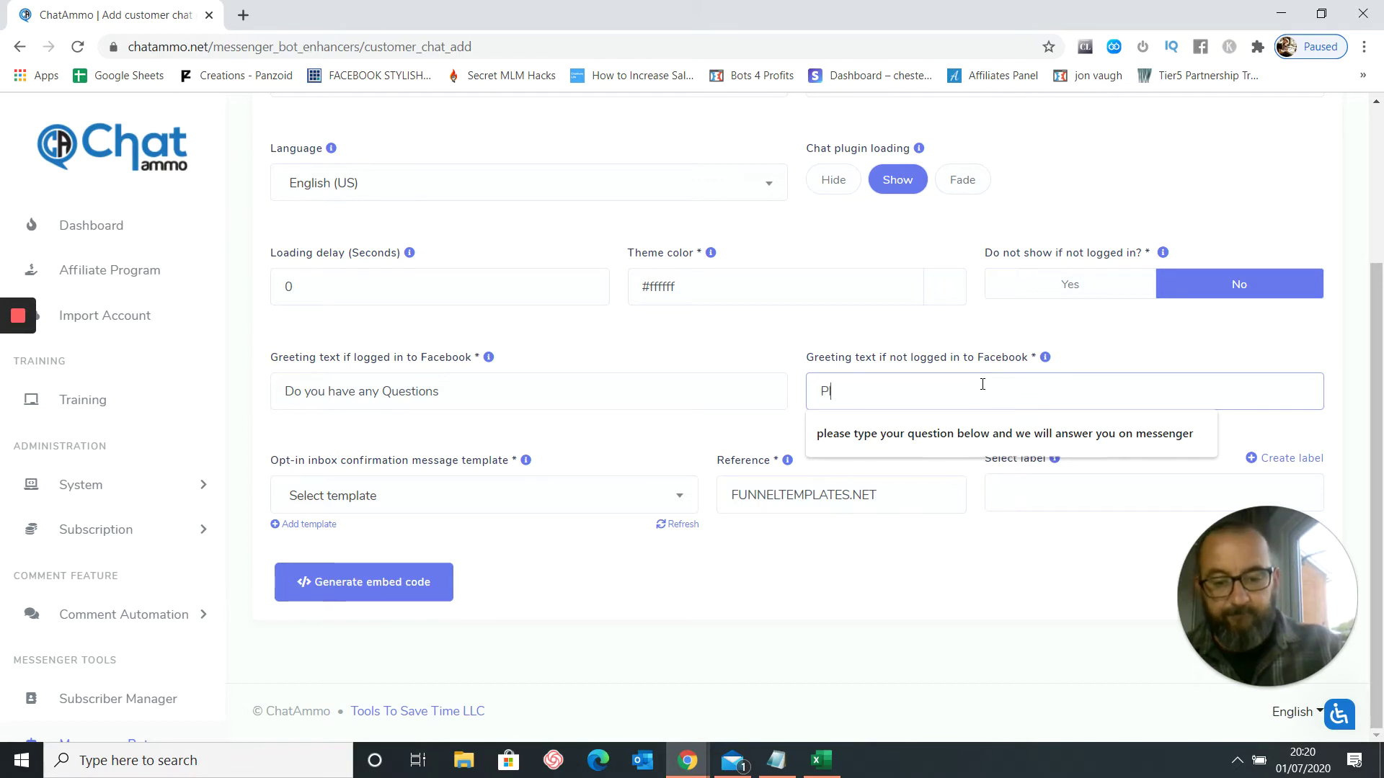
pyautogui.write('ease feel')
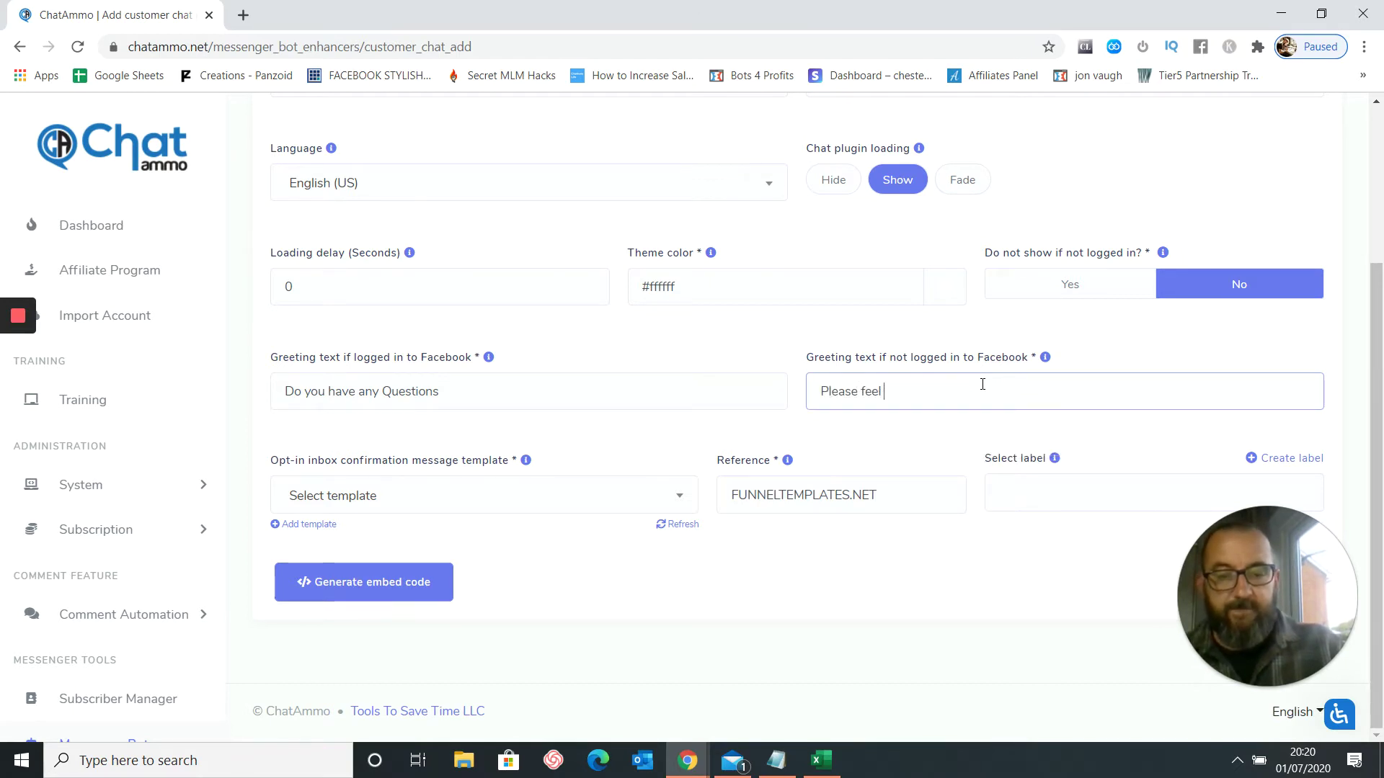
pyautogui.write(' free to ')
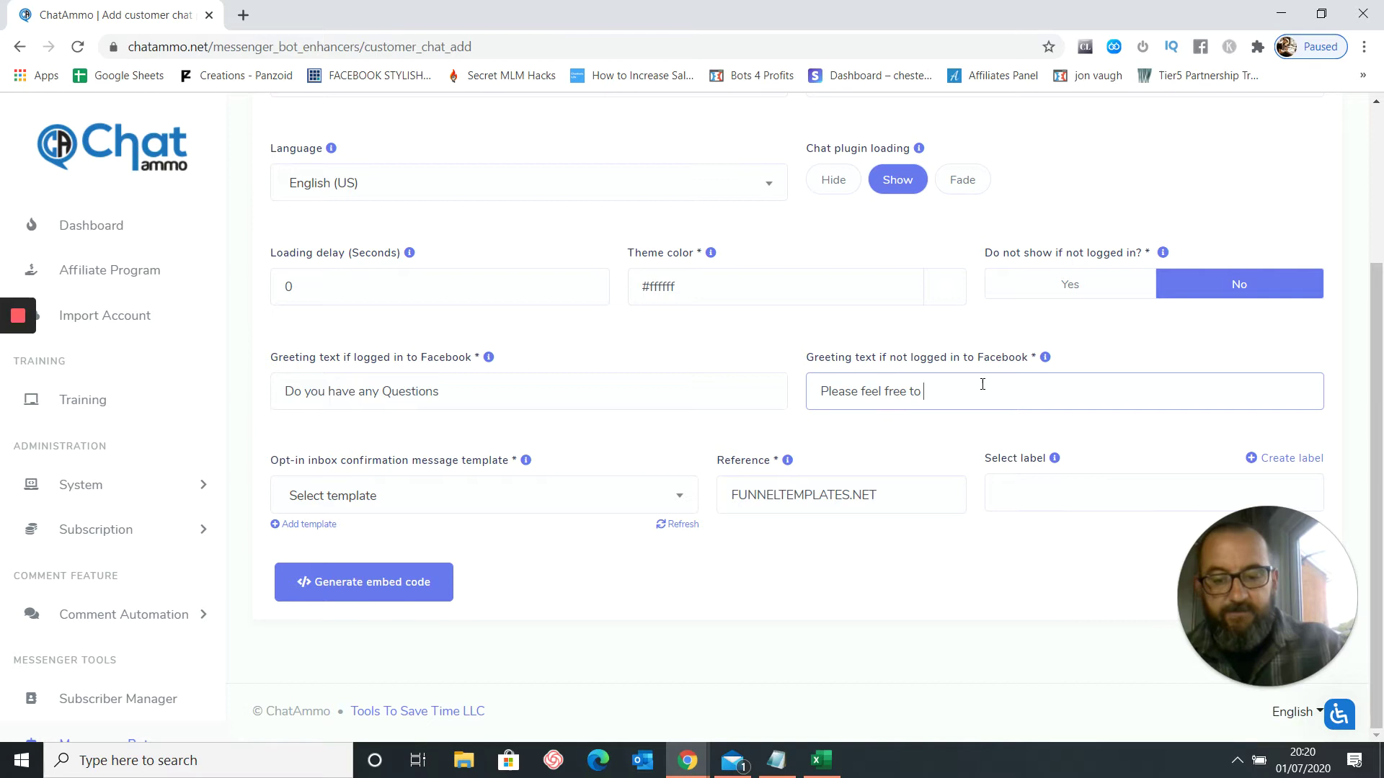
pyautogui.write('ask any ')
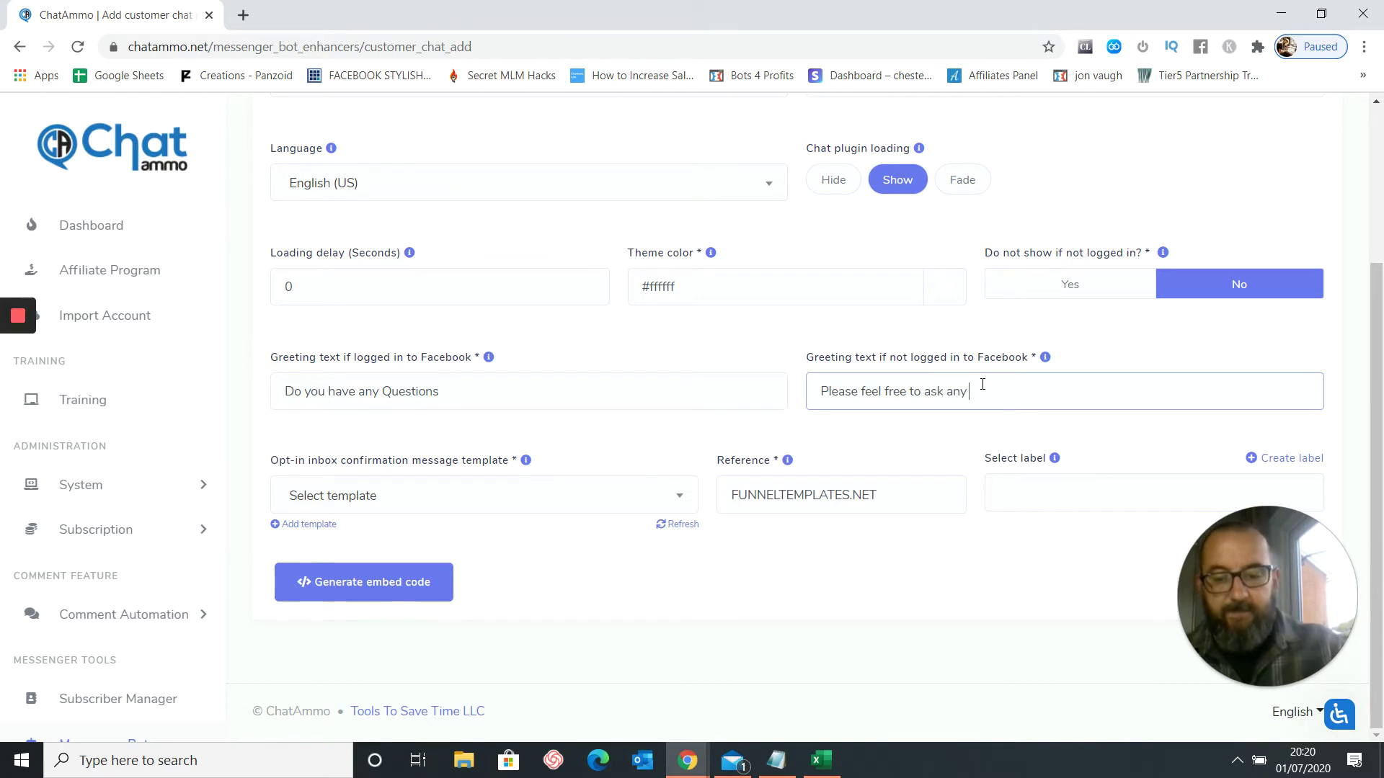
pyautogui.write('questio')
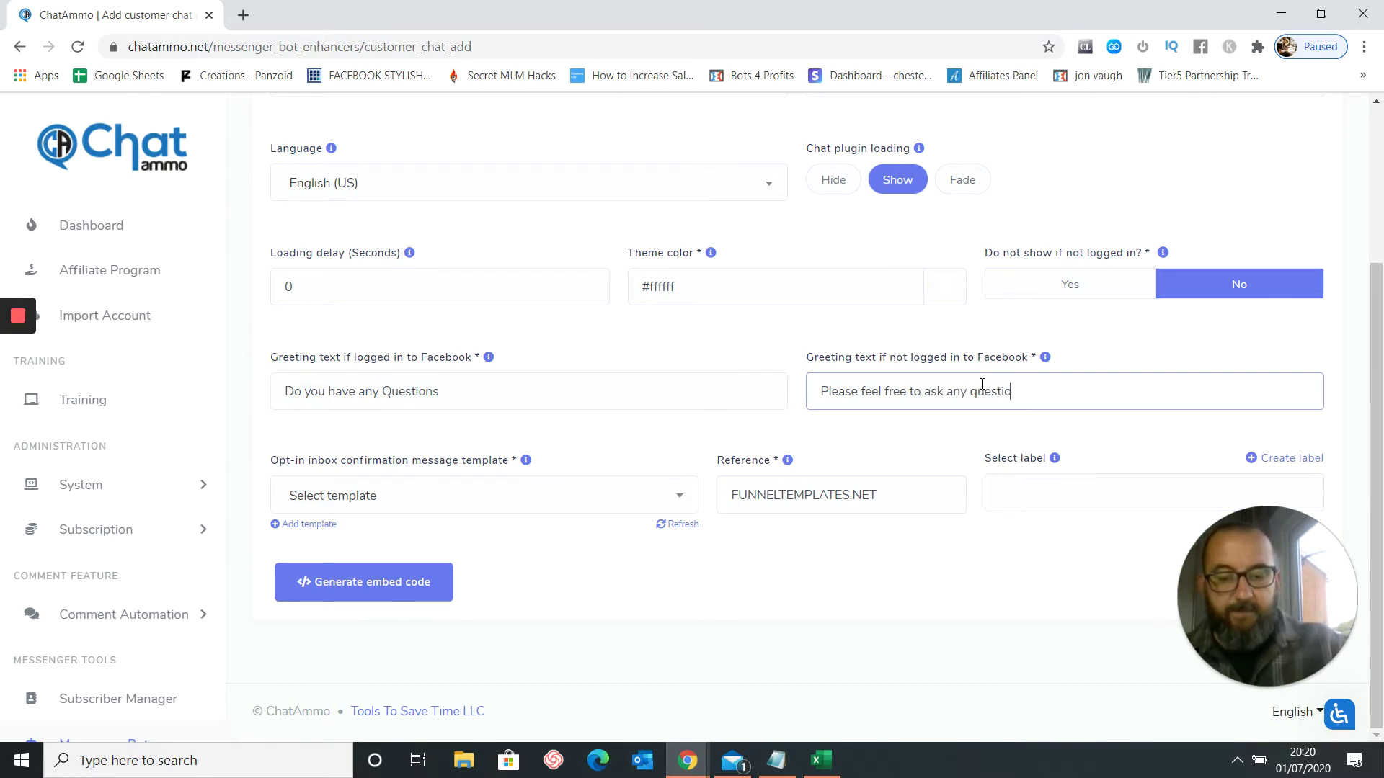
pyautogui.write('ns below')
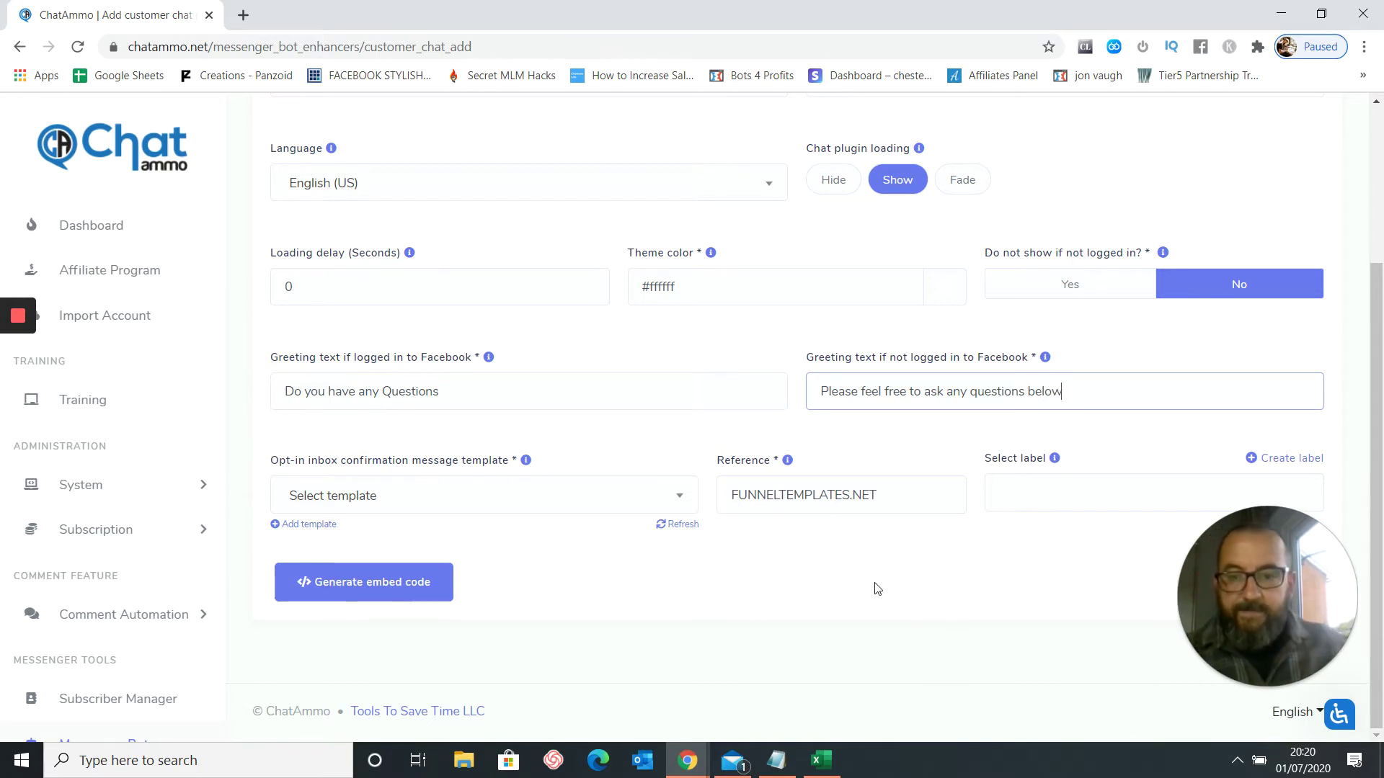
# Choose the 'groovepages start' opt-in template, check the Reference field, and begin a new label
pyautogui.click(679, 498)
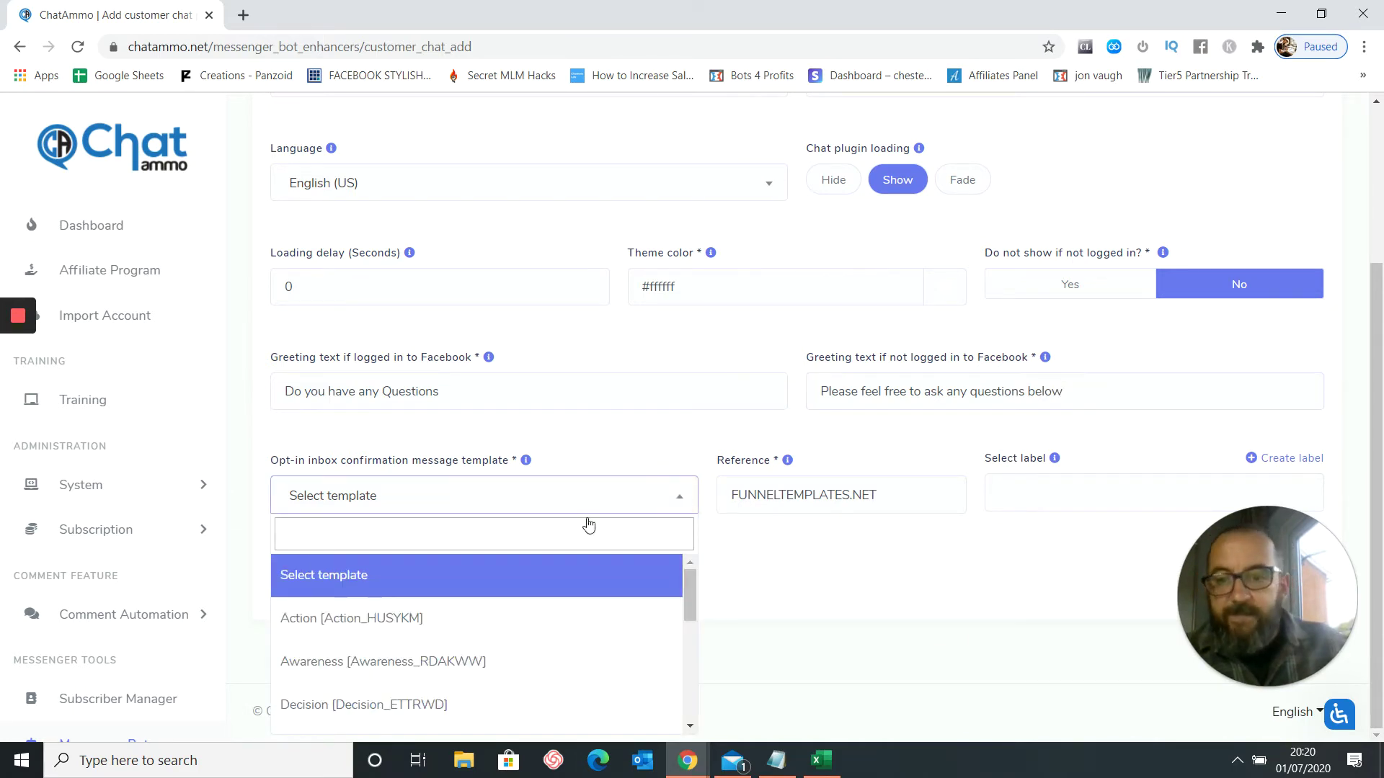
pyautogui.scroll(-2, 494, 598)
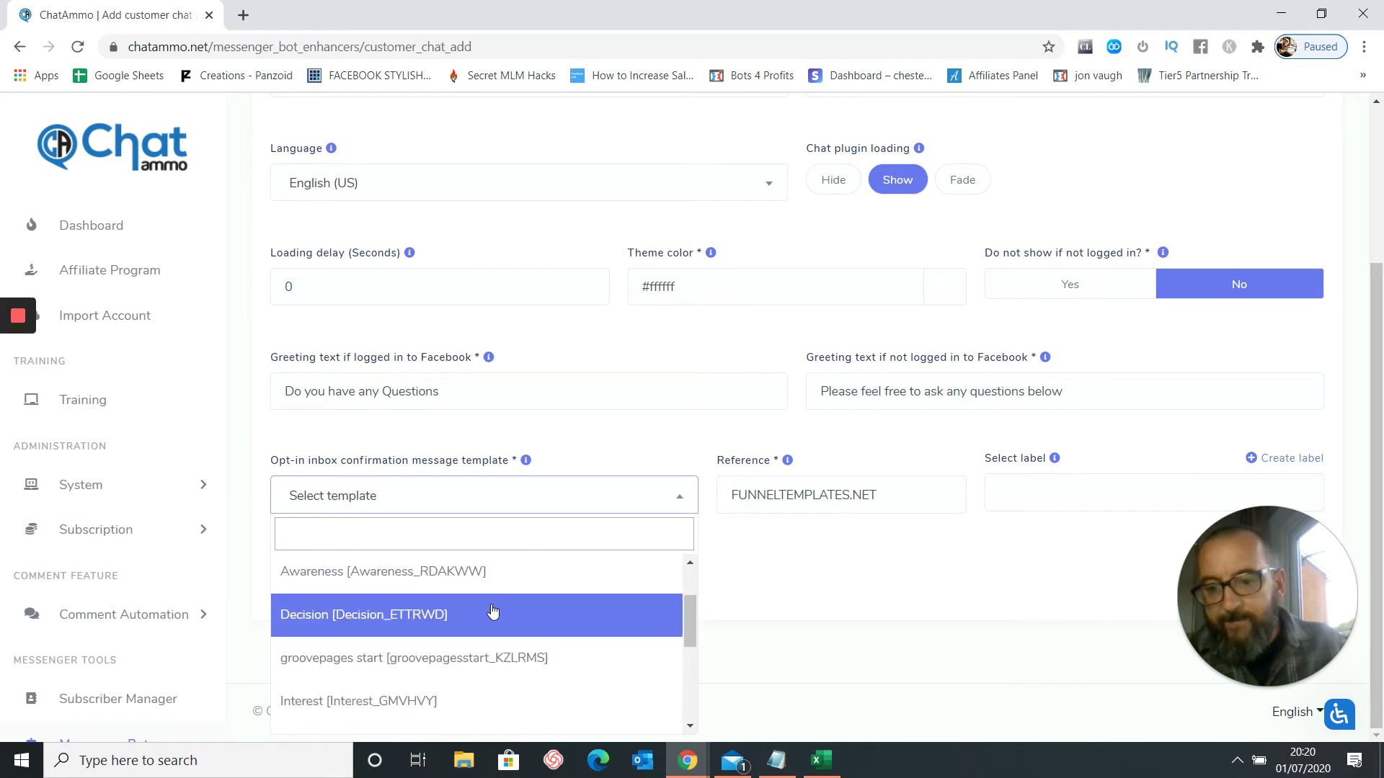
pyautogui.click(490, 660)
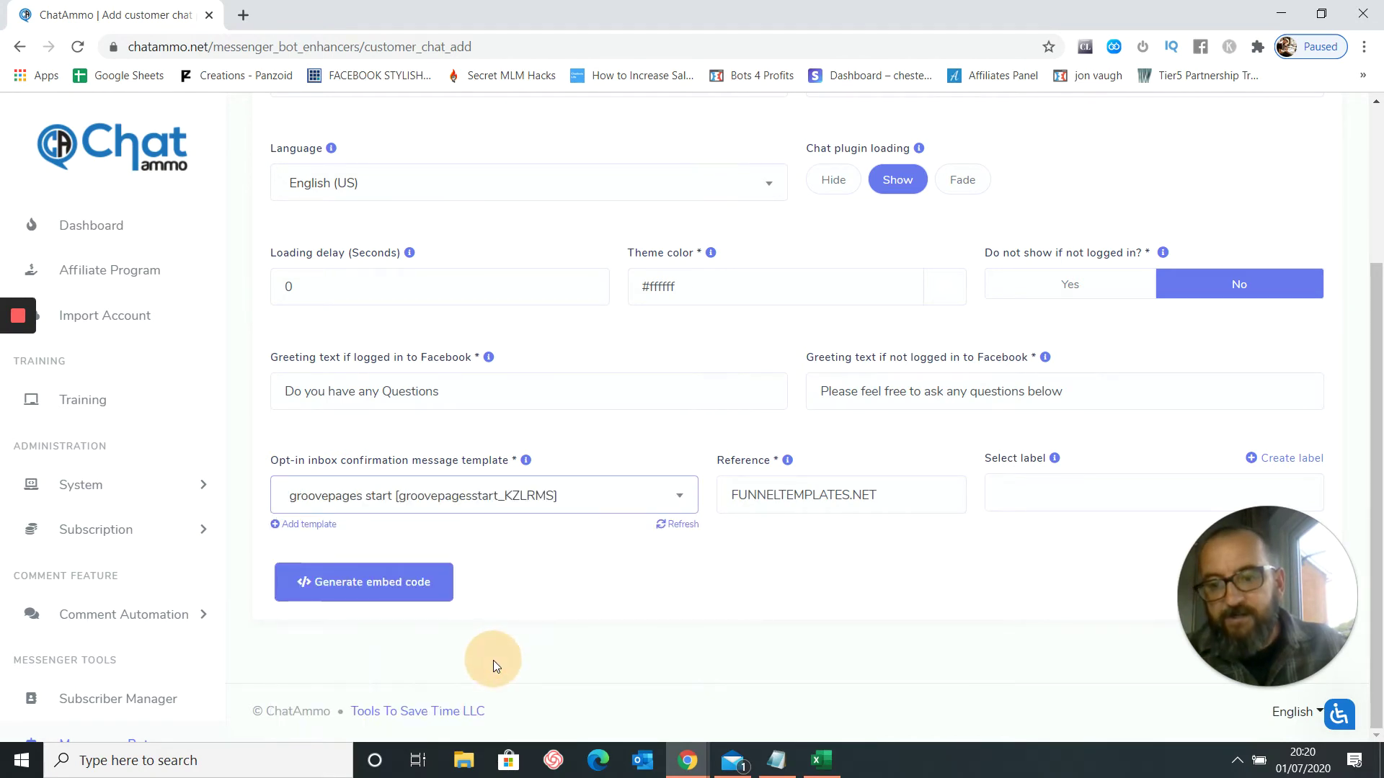
pyautogui.click(913, 492)
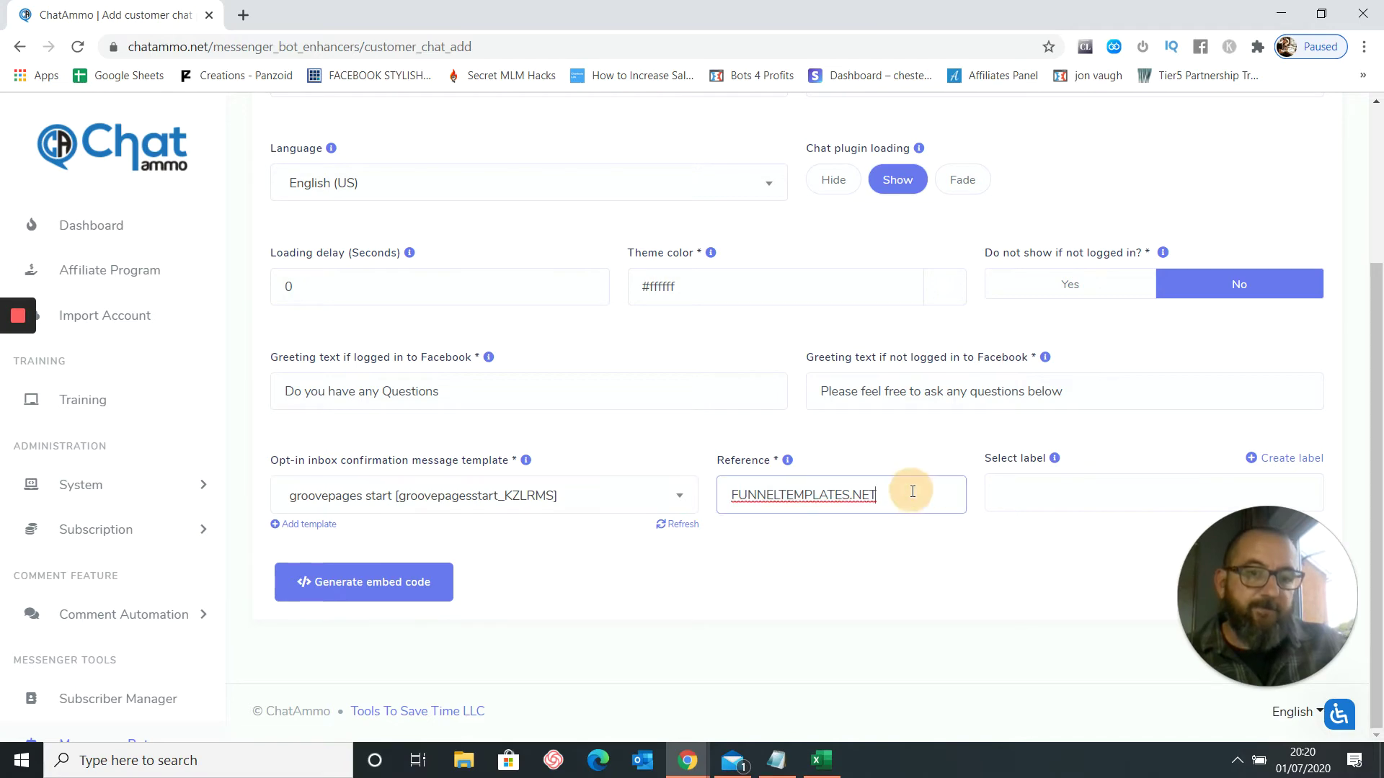
pyautogui.click(1036, 498)
pyautogui.click(1250, 458)
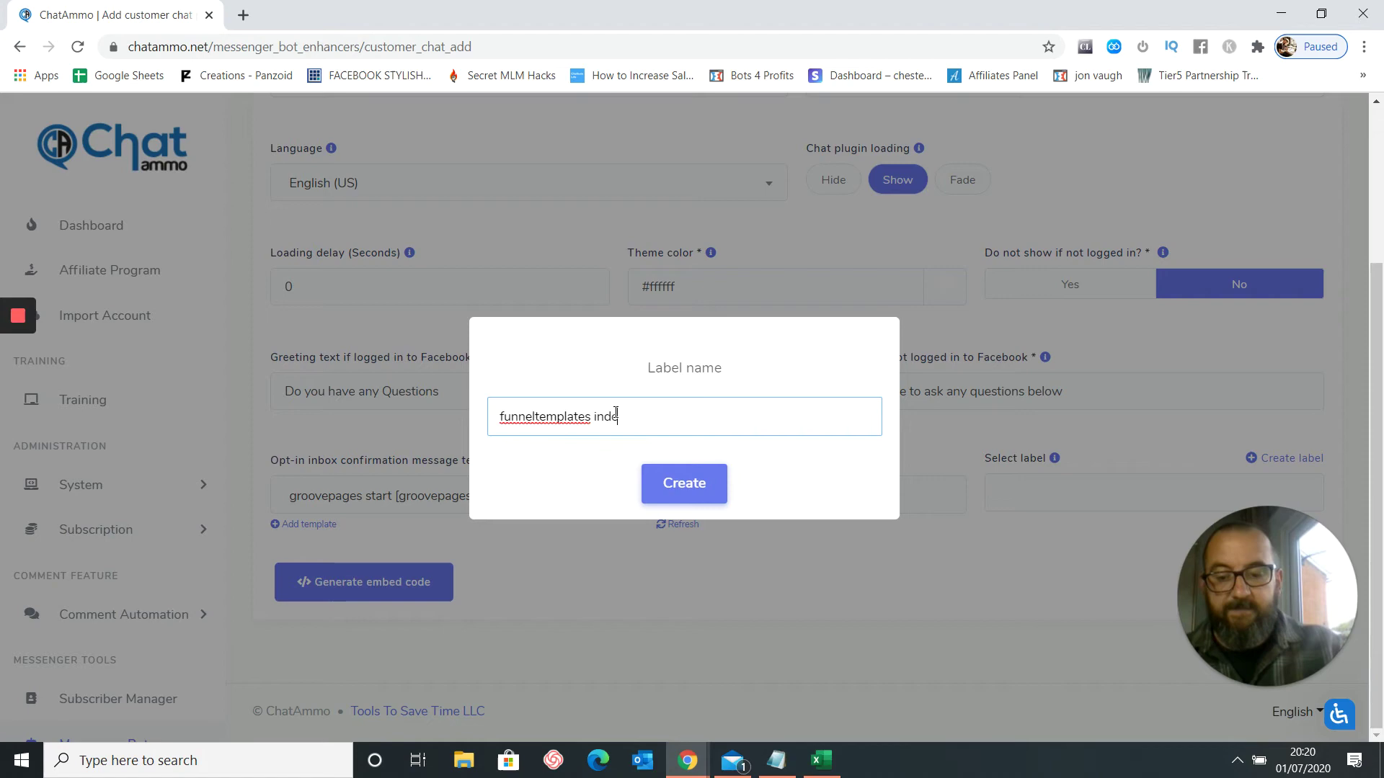
# Create the 'funneltemplates index' label, then generate, copy and close the plugin embed code
pyautogui.click(661, 485)
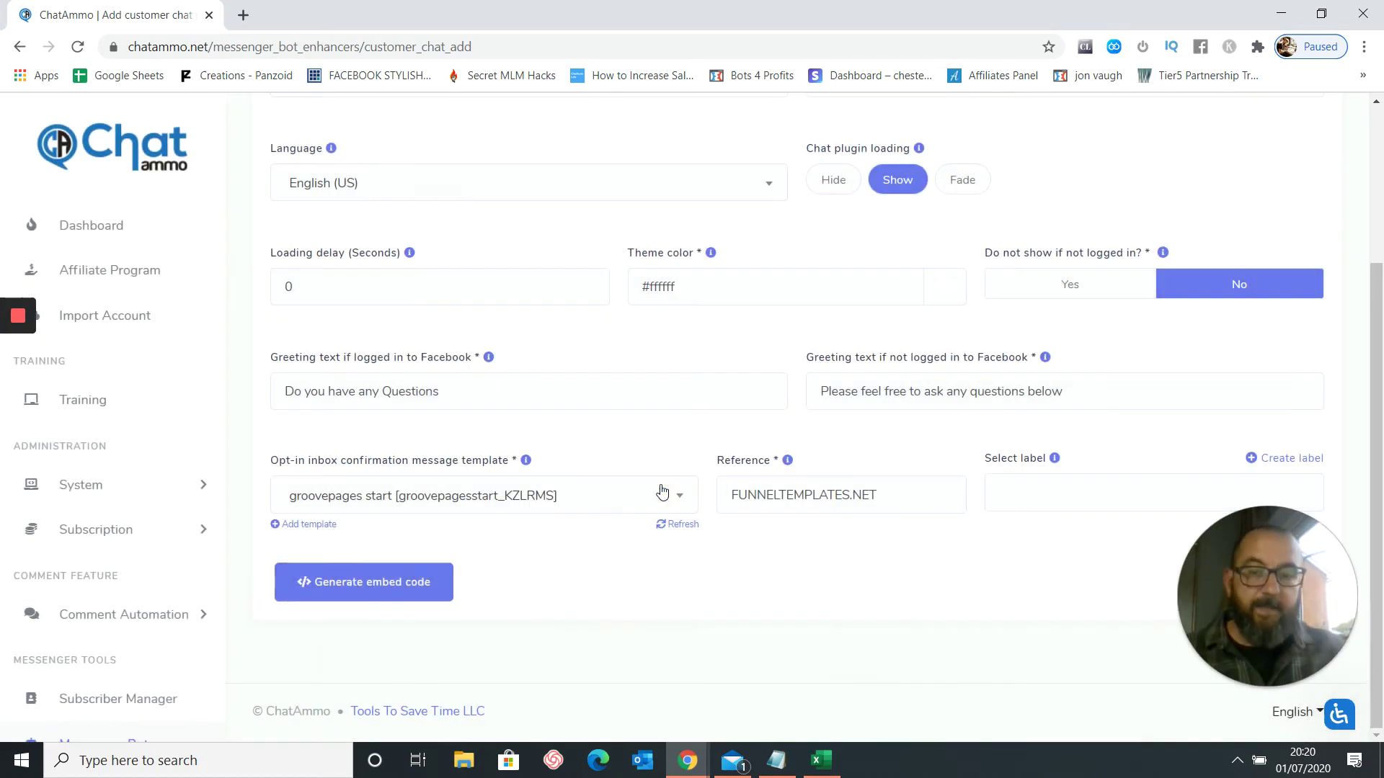
pyautogui.click(382, 588)
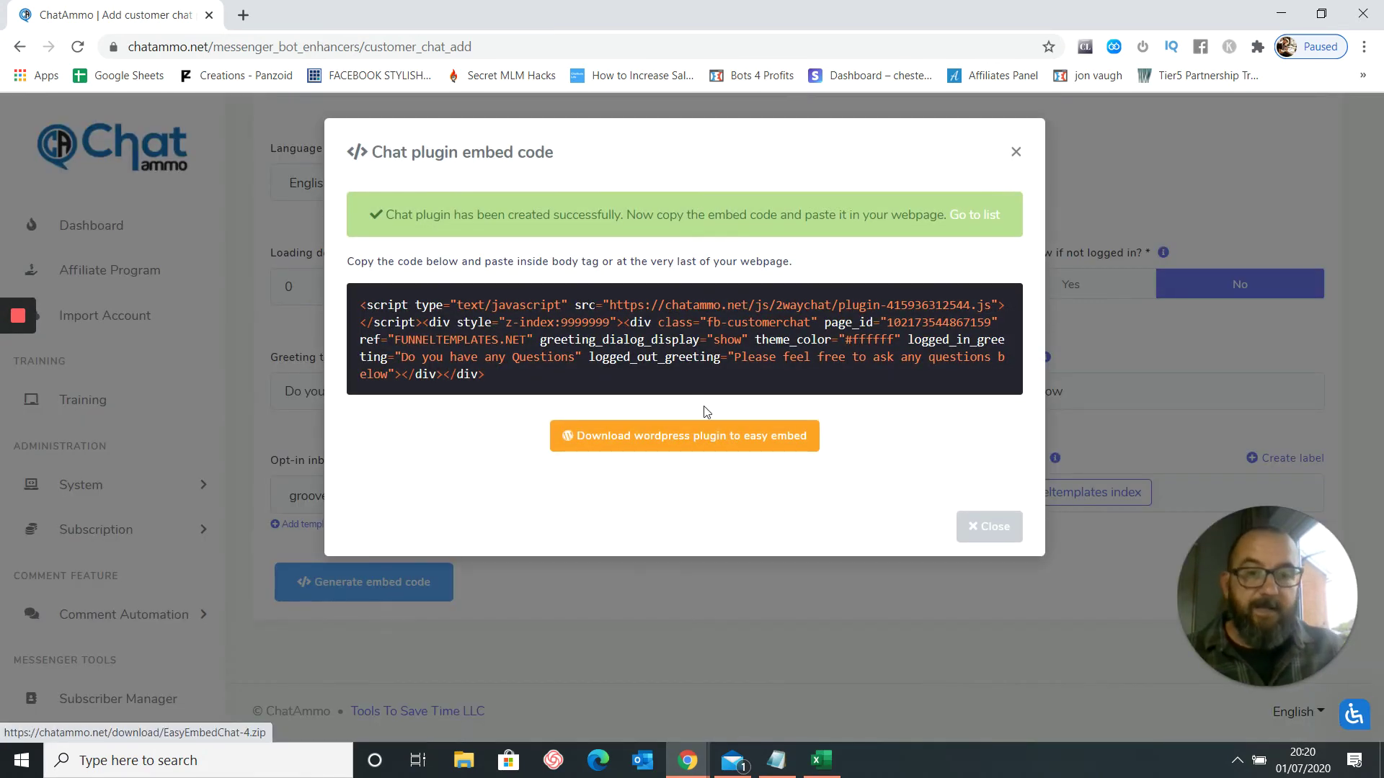
pyautogui.moveTo(615, 376)
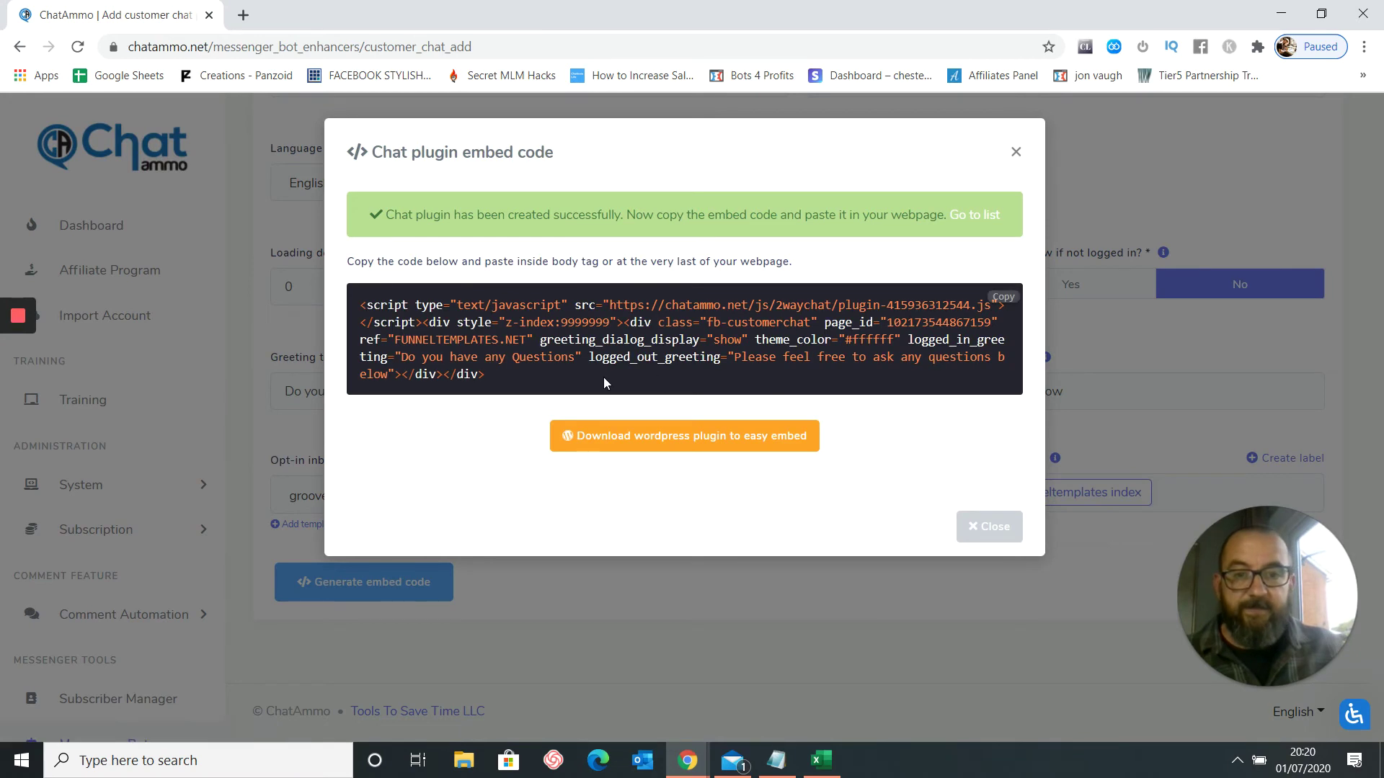
pyautogui.moveTo(482, 376); pyautogui.dragTo(348, 302)
pyautogui.rightClick(466, 336)
pyautogui.click(505, 349)
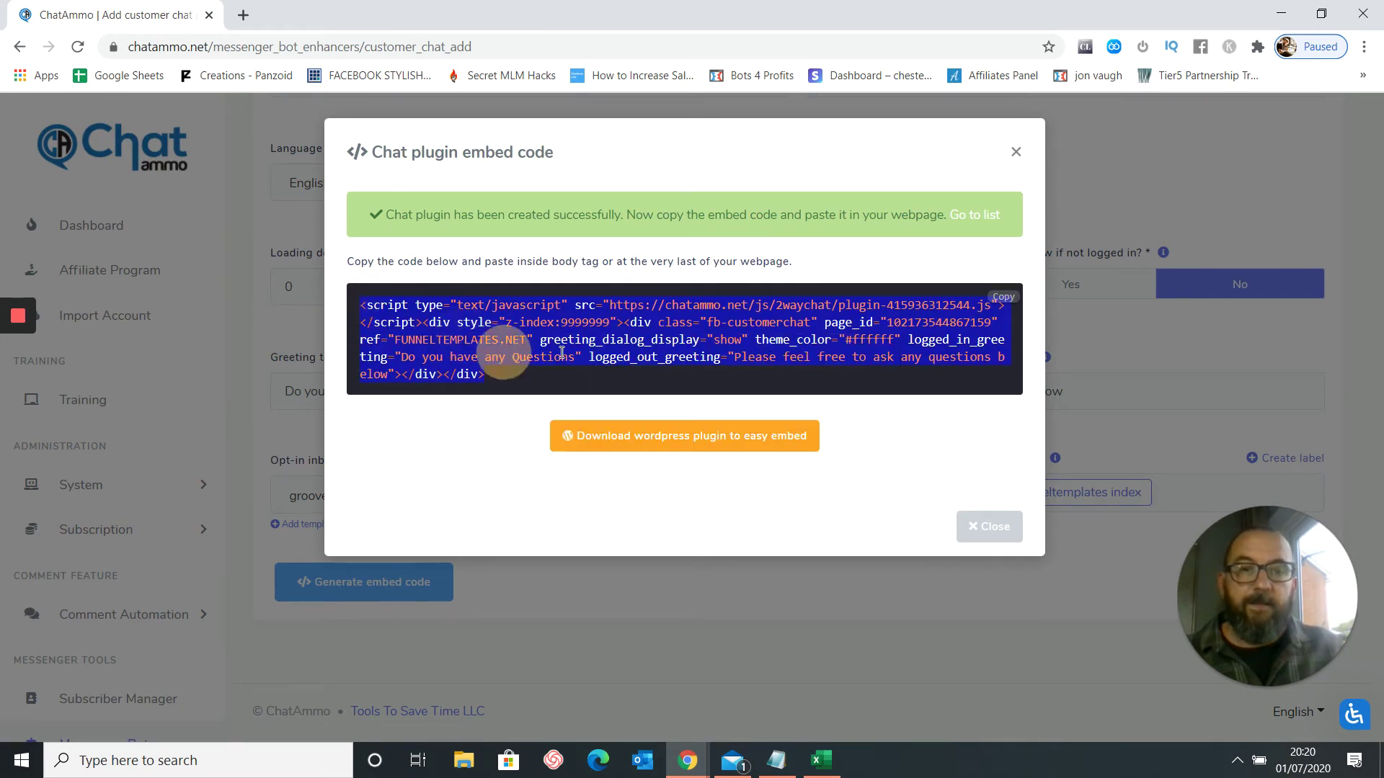
pyautogui.click(1016, 151)
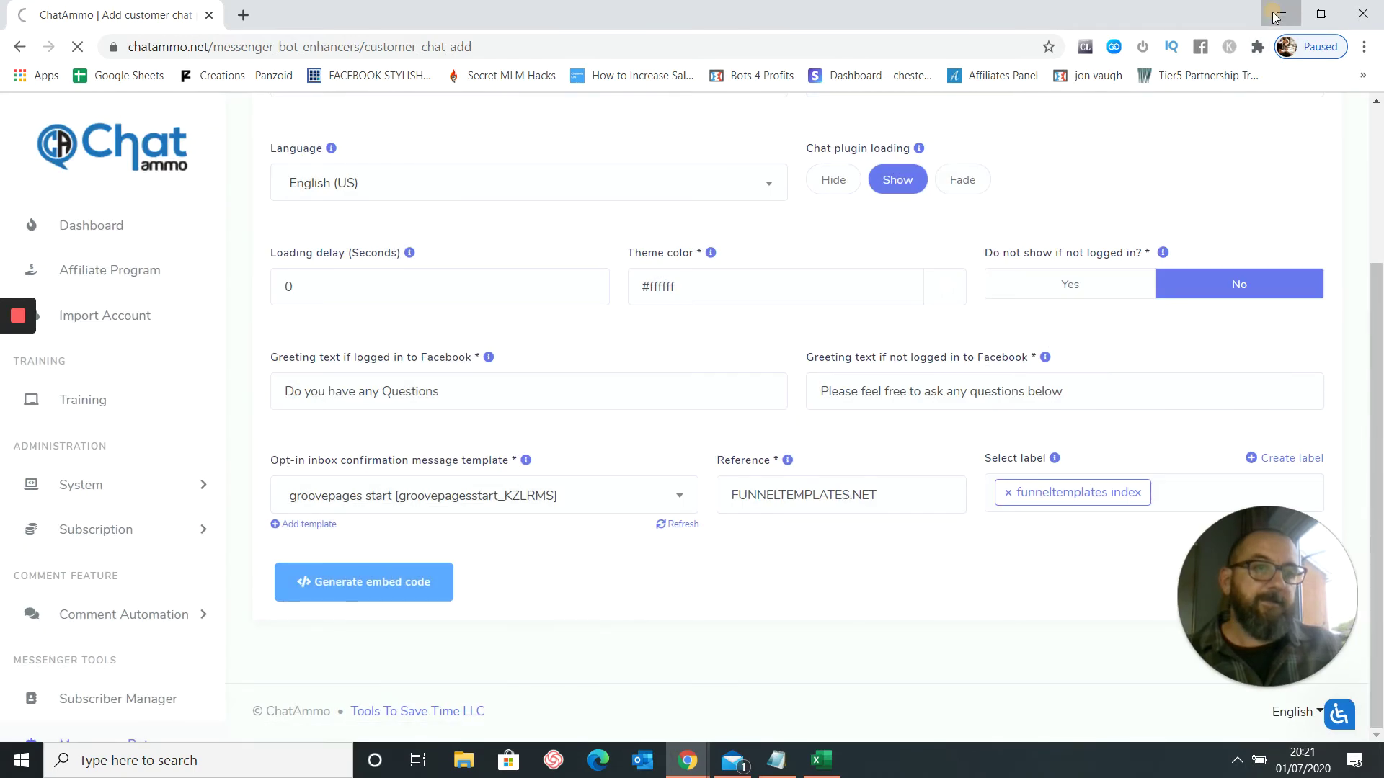
# Paste the ChatAmmo embed code into 'Include in <body> bottom', apply it, then save and publish
pyautogui.click(1281, 13)
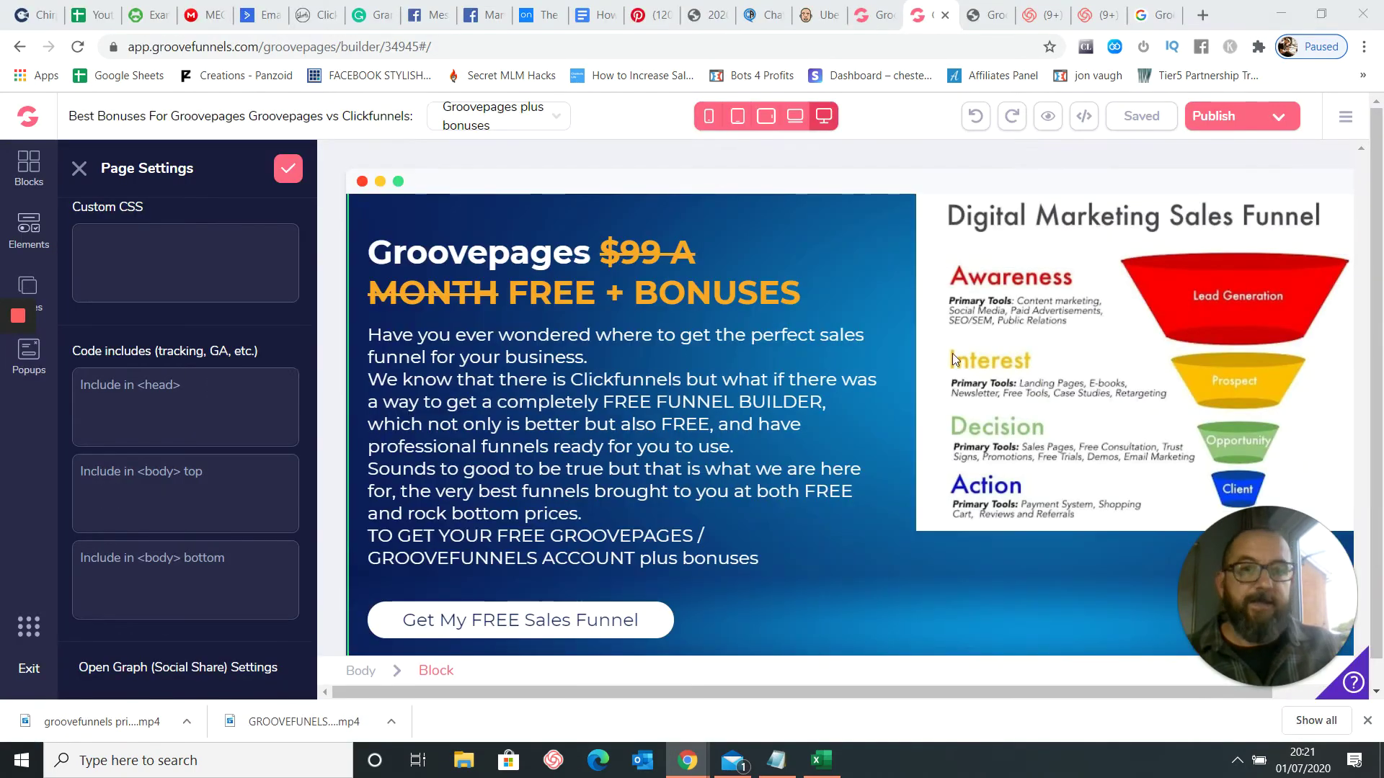
pyautogui.rightClick(149, 571)
pyautogui.click(214, 406)
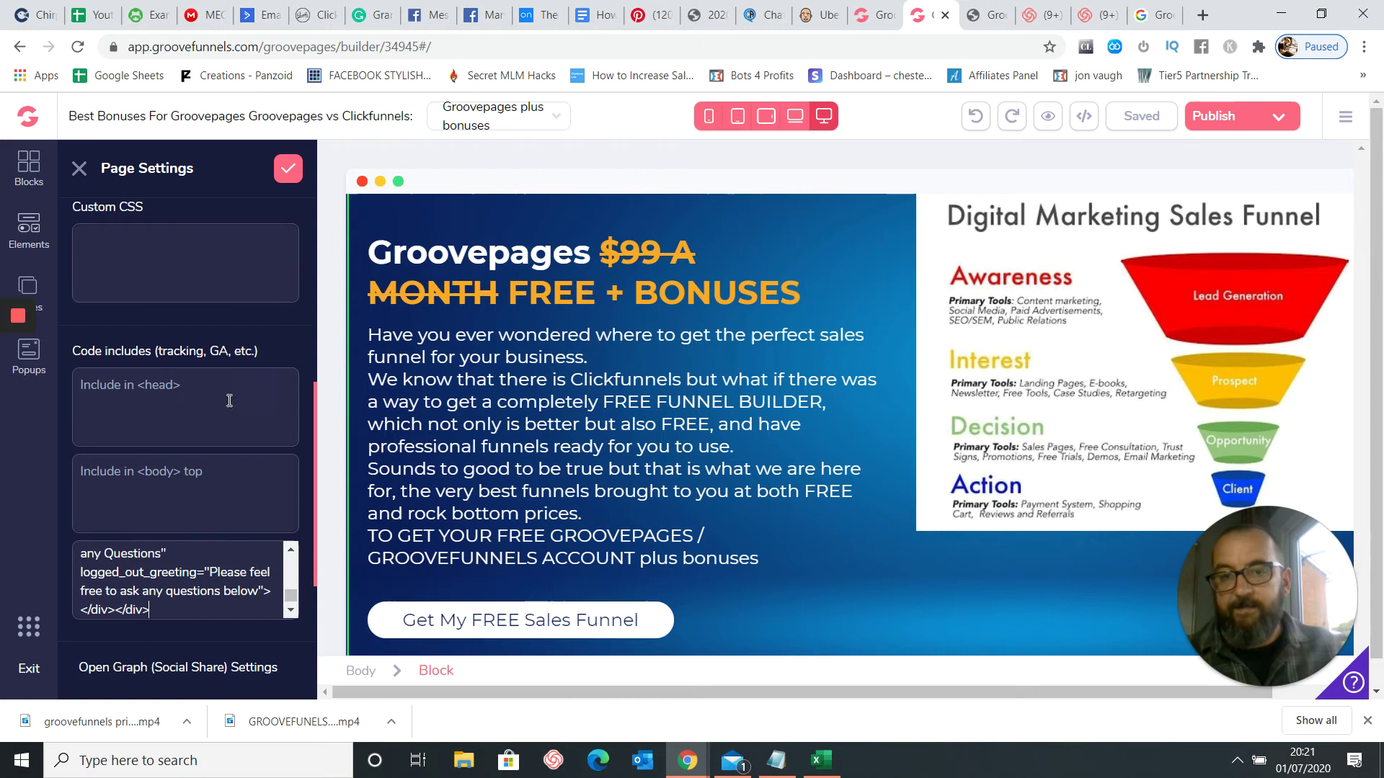
pyautogui.click(289, 167)
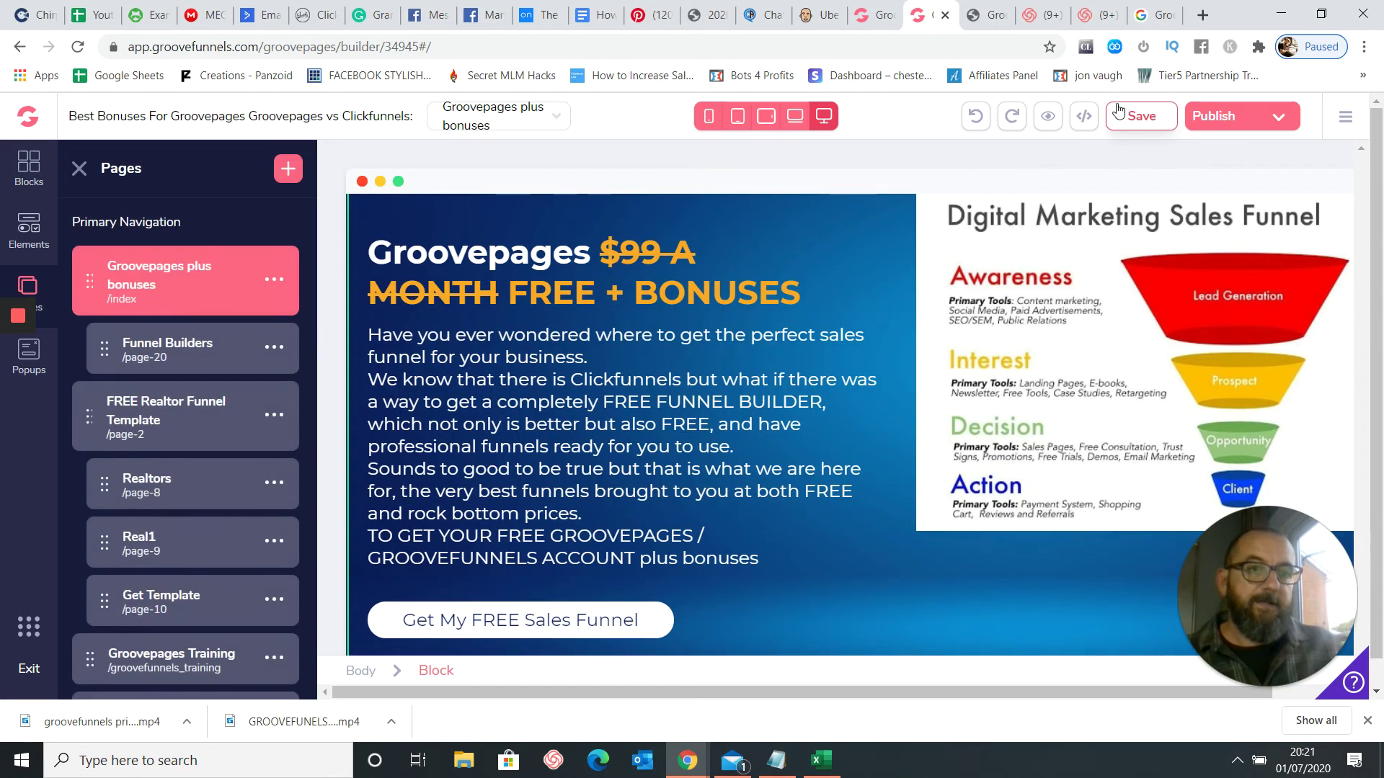
pyautogui.click(1125, 116)
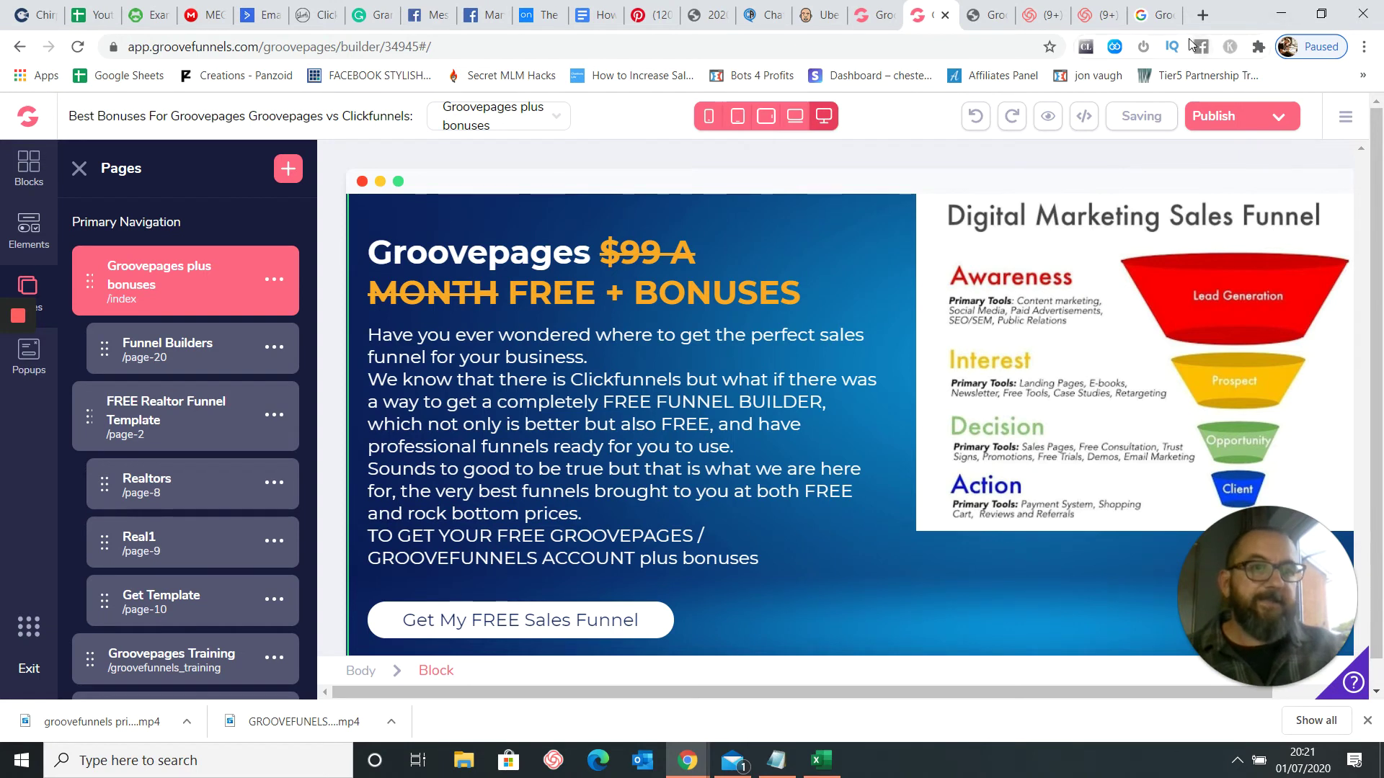
pyautogui.click(1279, 115)
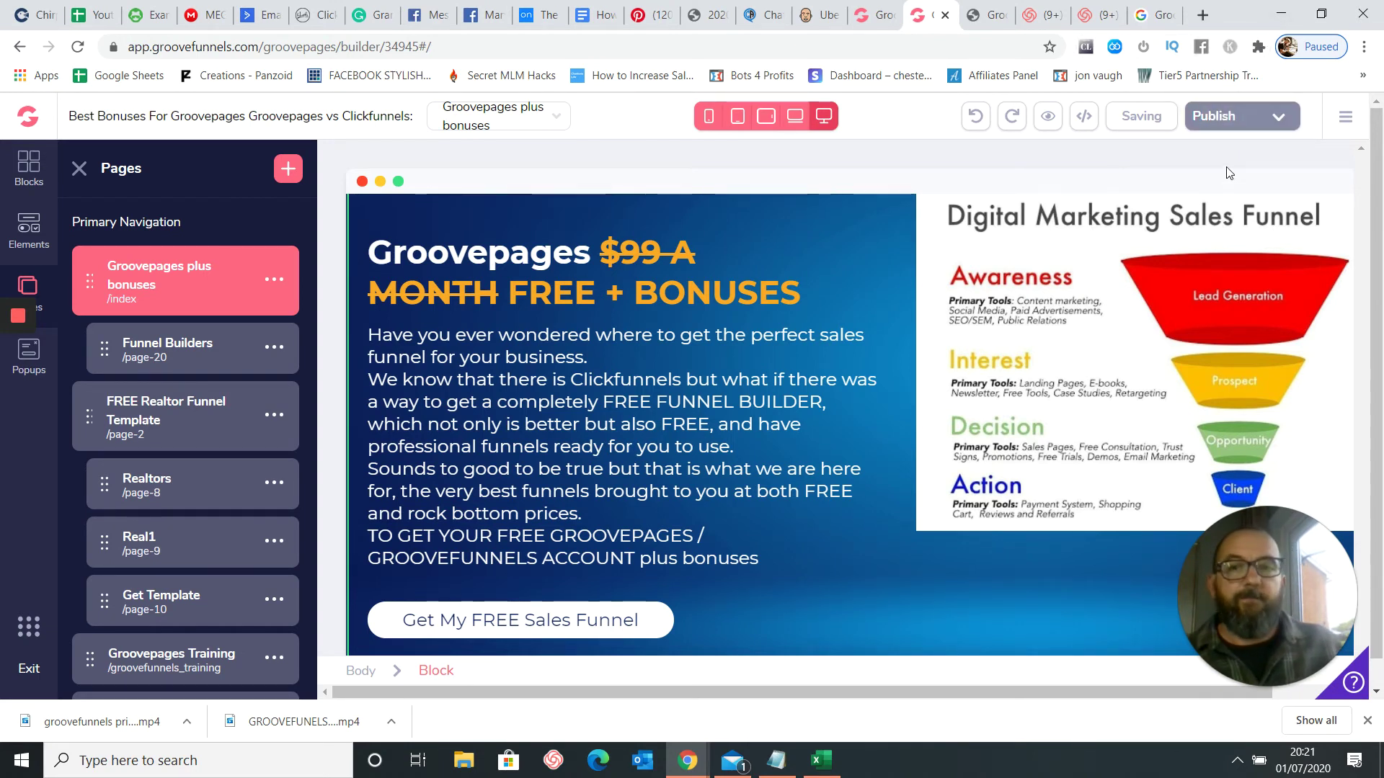
# Load funneltemplates.net in a new Chrome tab, then return to the GroovePages builder tab
pyautogui.click(1202, 15)
pyautogui.click(217, 45)
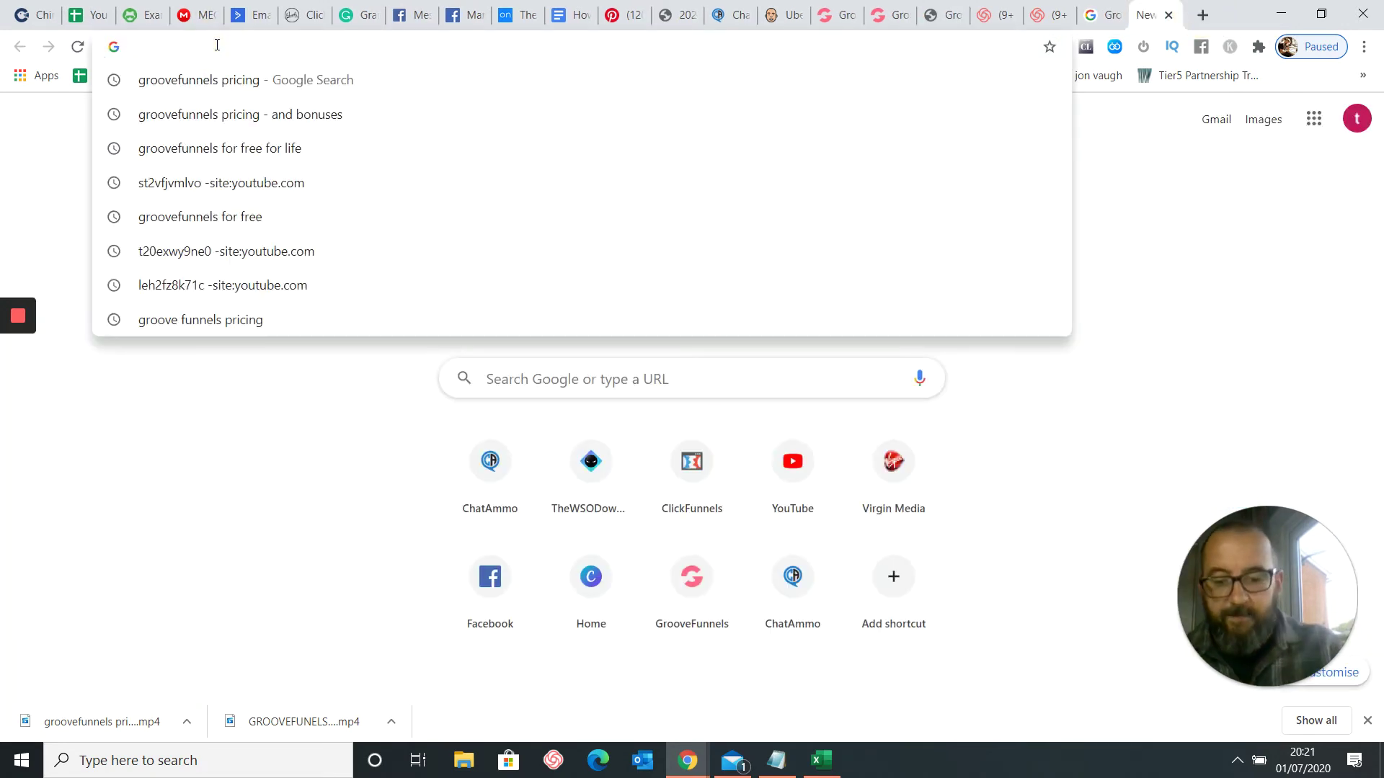
pyautogui.write('funneltemplates.net')
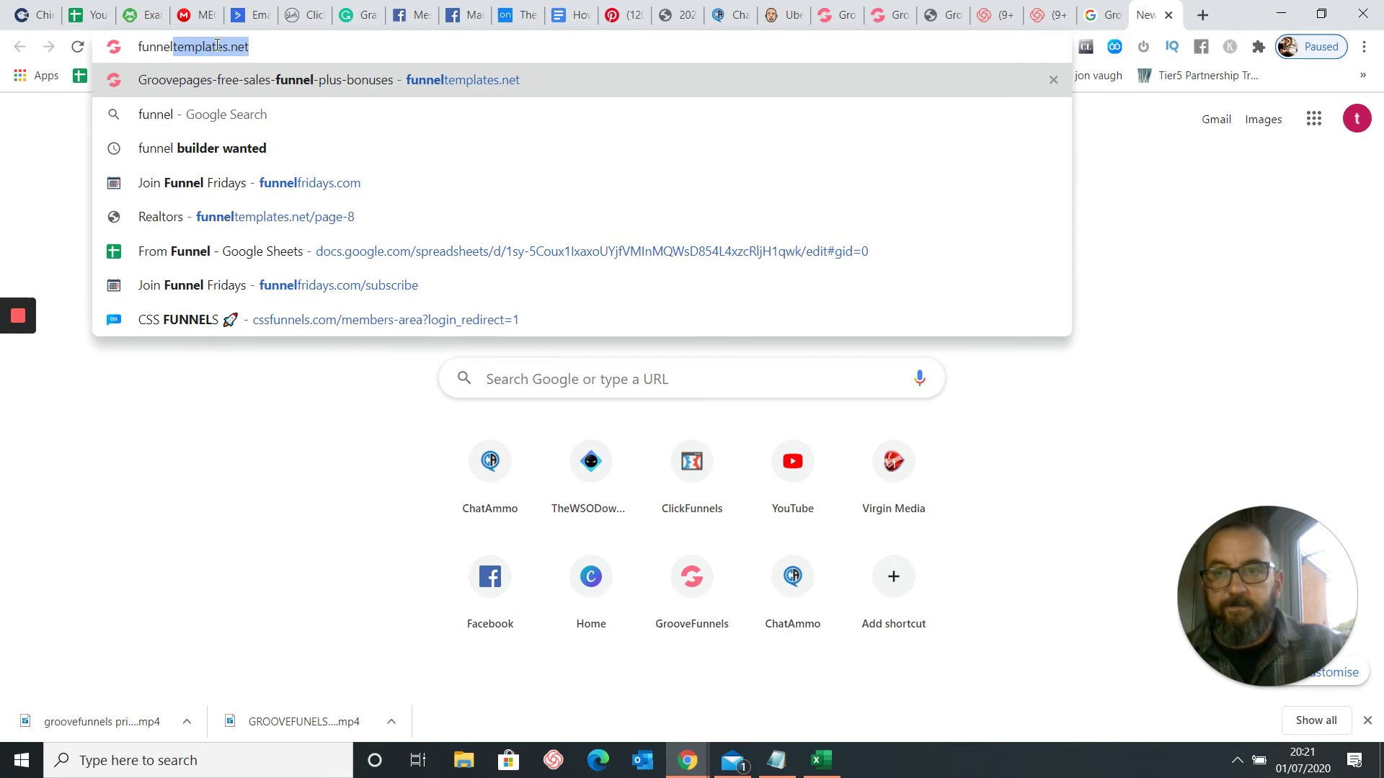
pyautogui.press('Return')
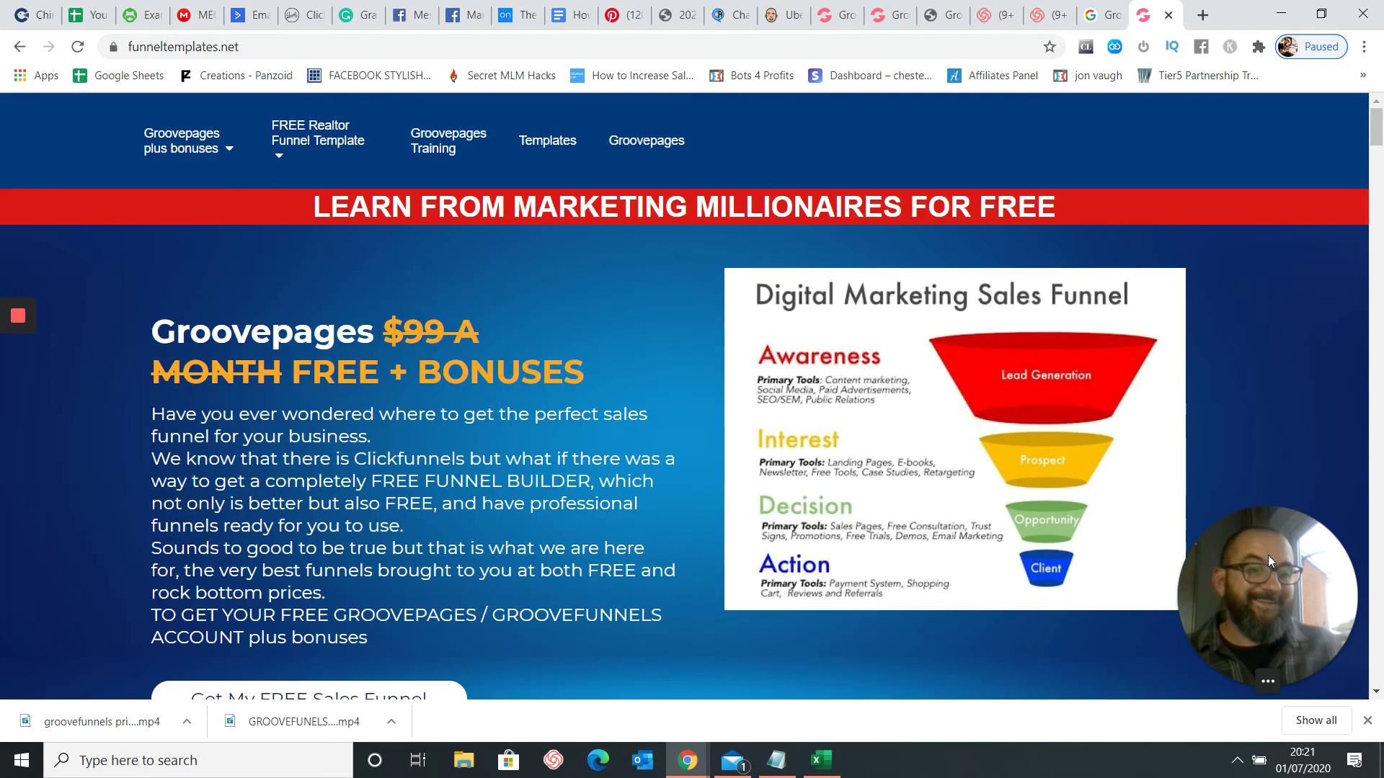
pyautogui.moveTo(1268, 562); pyautogui.dragTo(124, 622)
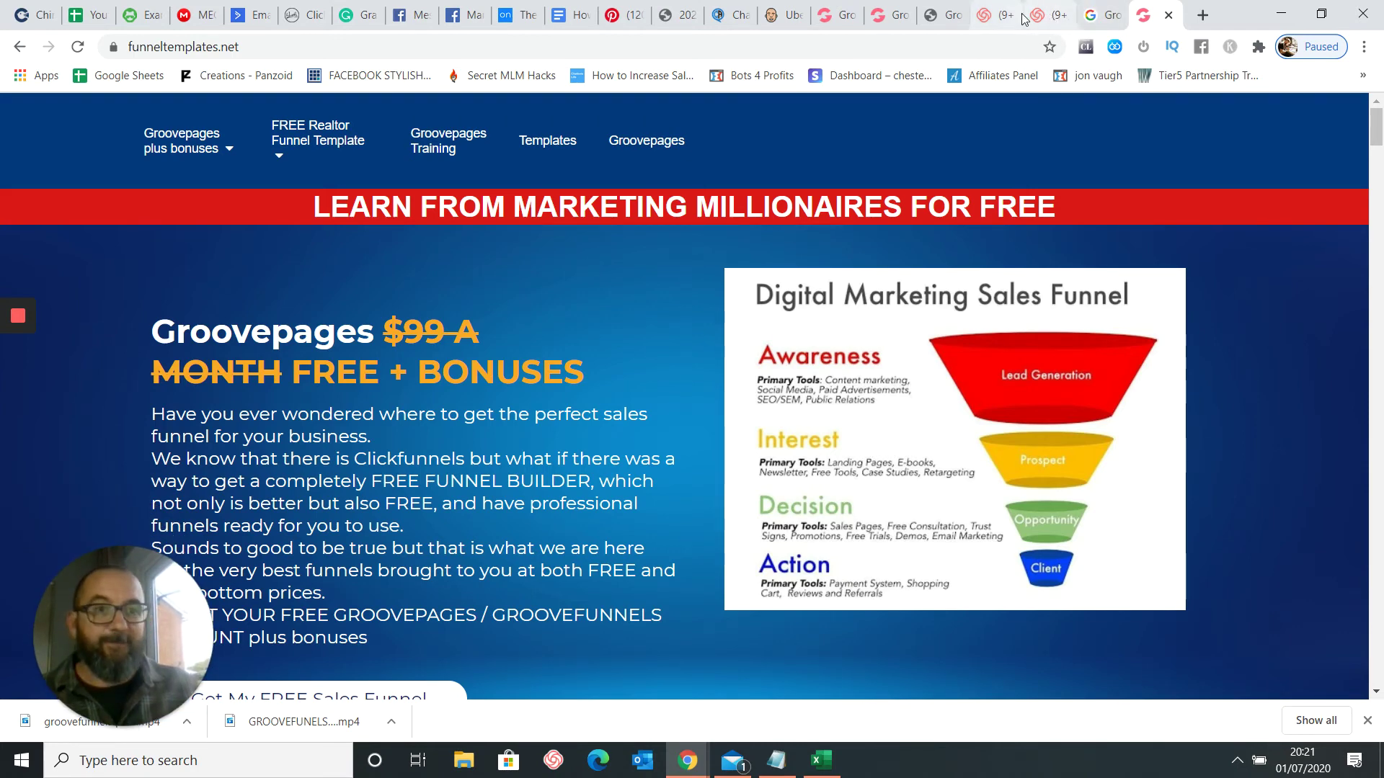
pyautogui.click(878, 18)
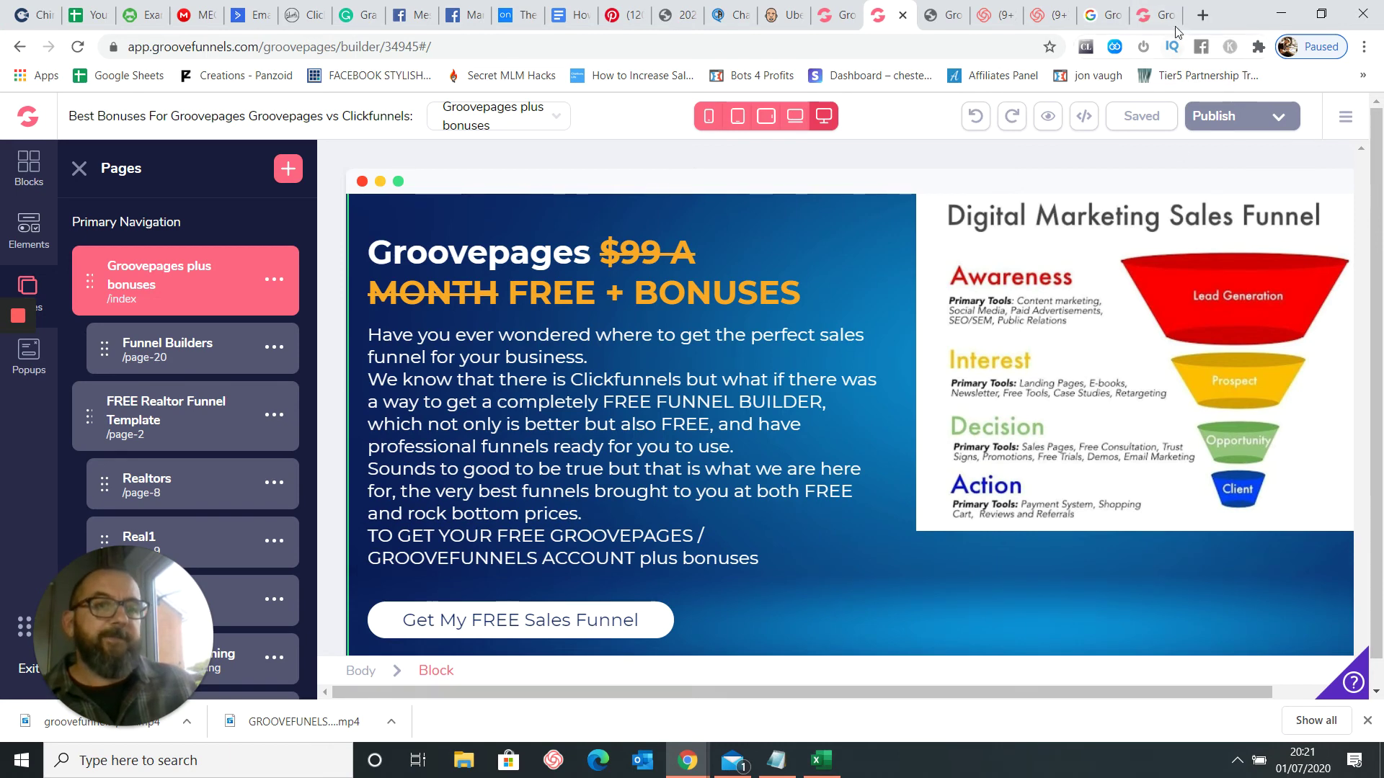
# Reload the funneltemplates.net tab twice until the Messenger chat widget shows
pyautogui.click(1146, 16)
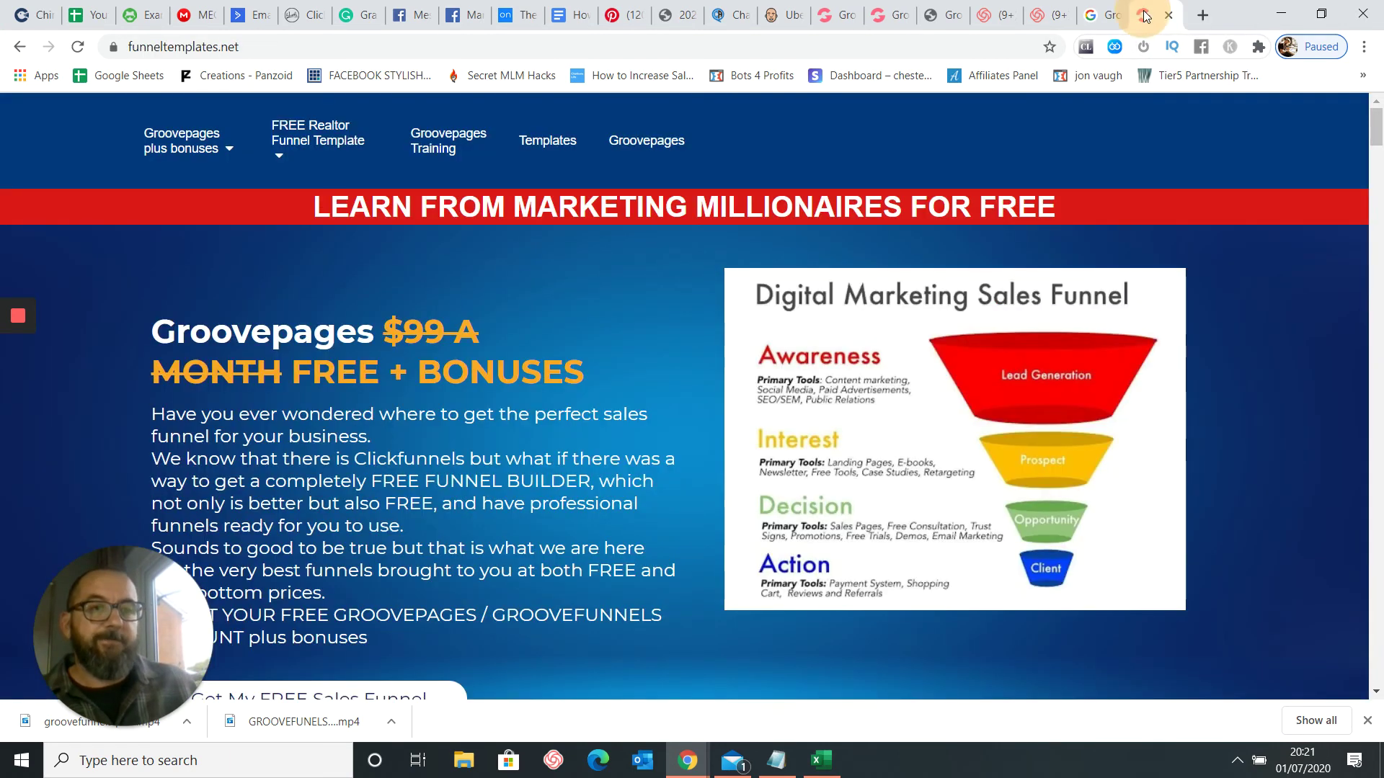
pyautogui.click(78, 46)
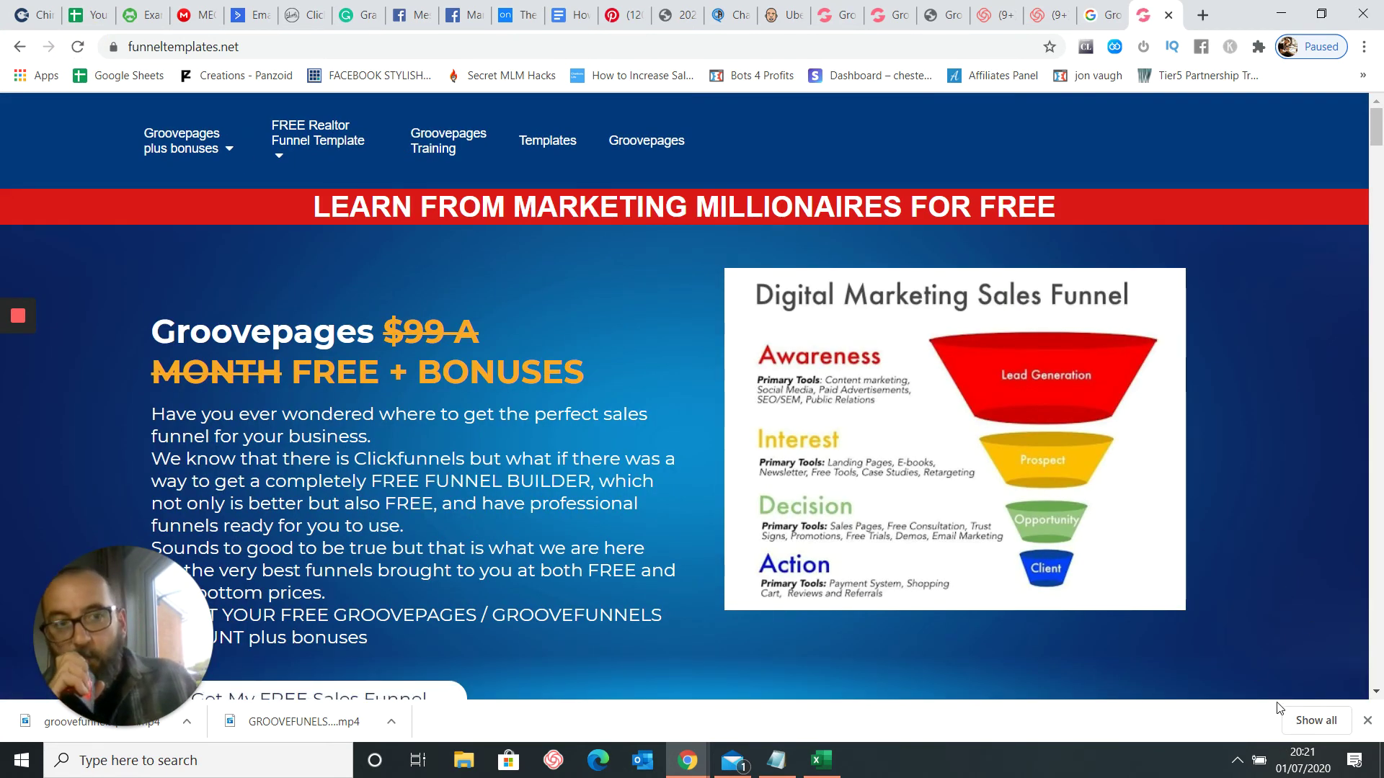
pyautogui.click(78, 48)
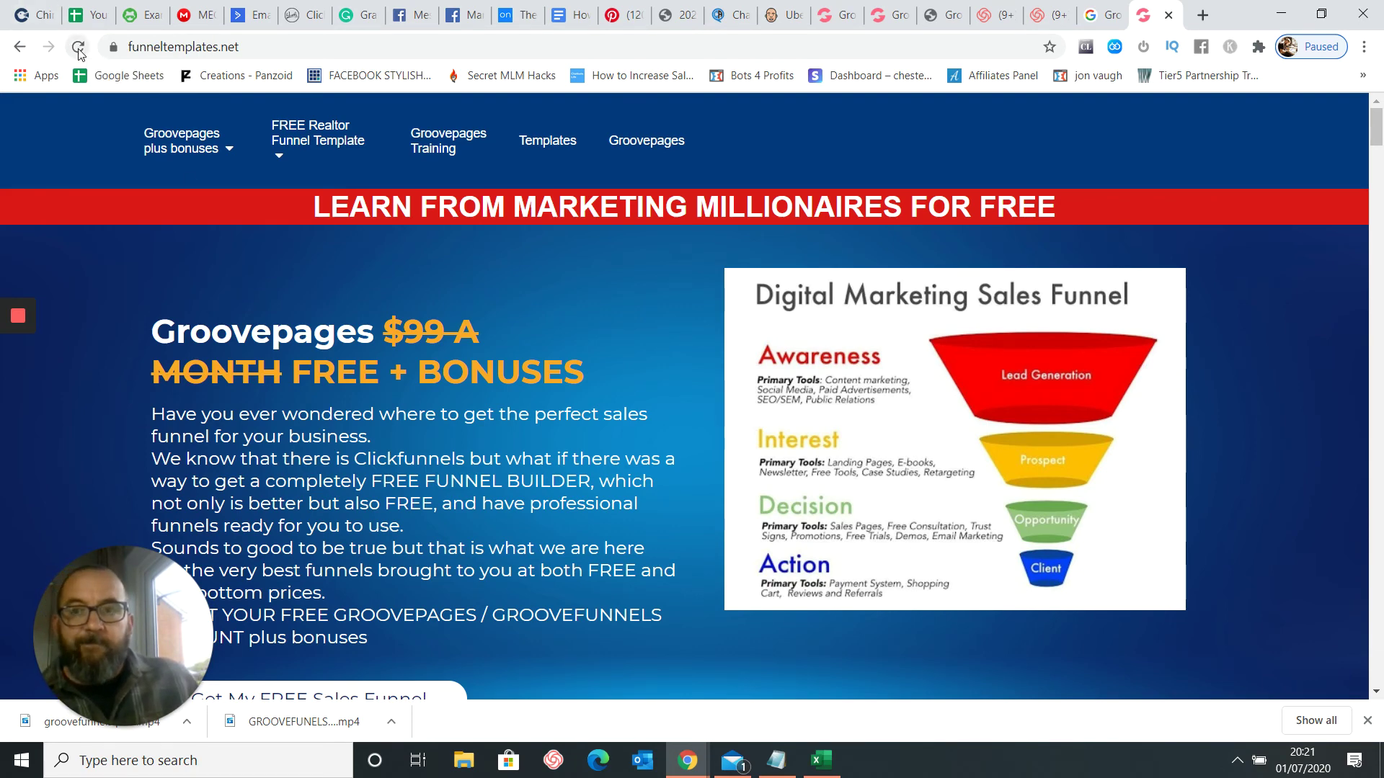